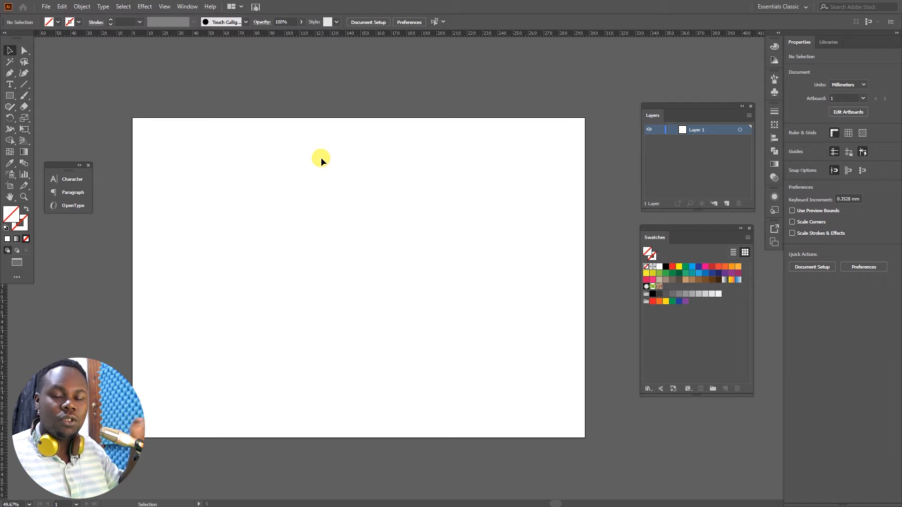
Add the letter B as text on the artboard, scale it up to about 514 pt and move it toward the centre
{"action": "left_click", "coordinate": [10, 86]}
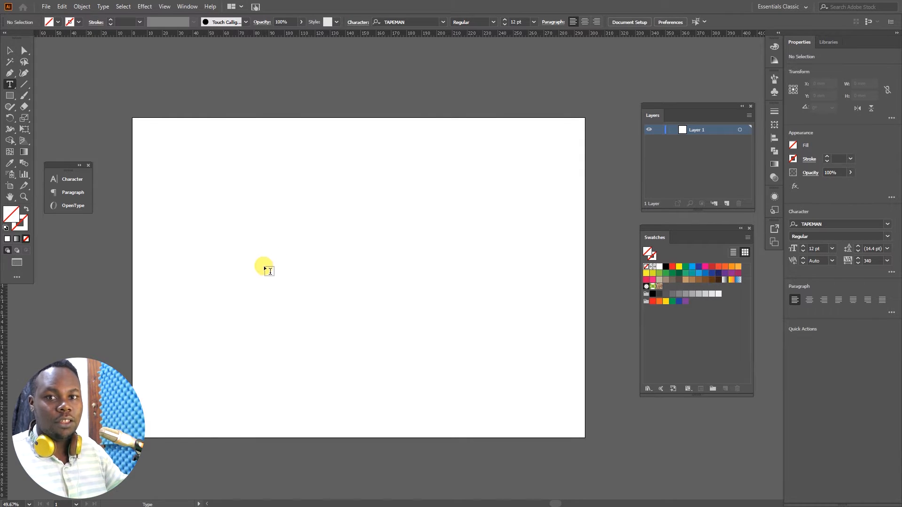
{"action": "left_click", "coordinate": [279, 268]}
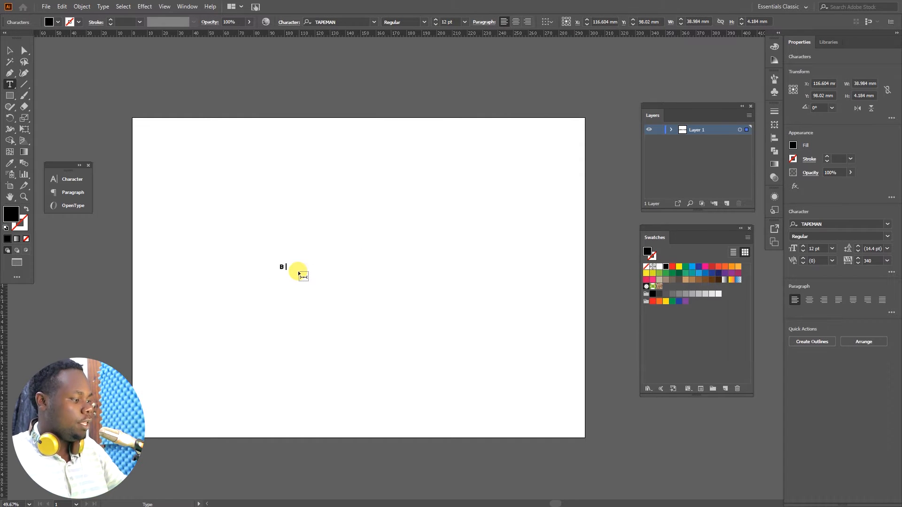
{"action": "left_click_drag", "start_coordinate": [301, 275], "coordinate": [271, 280]}
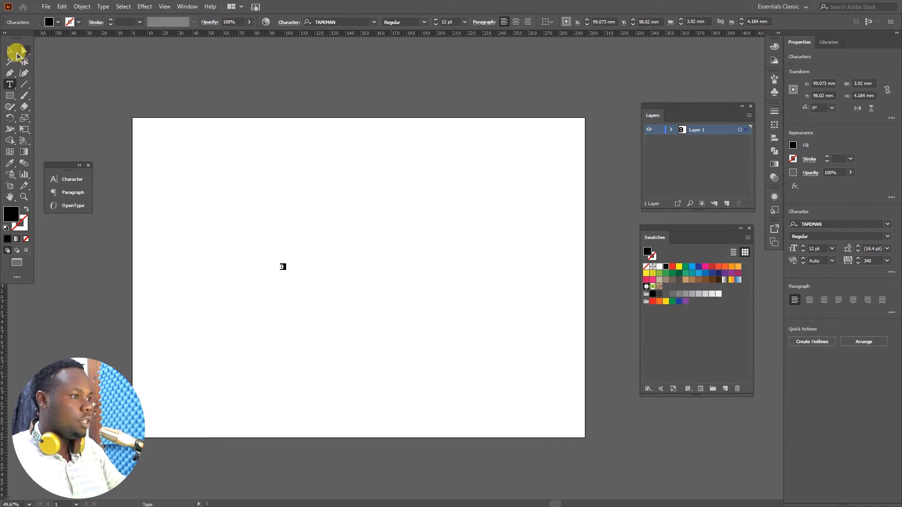
{"action": "left_click", "coordinate": [11, 51]}
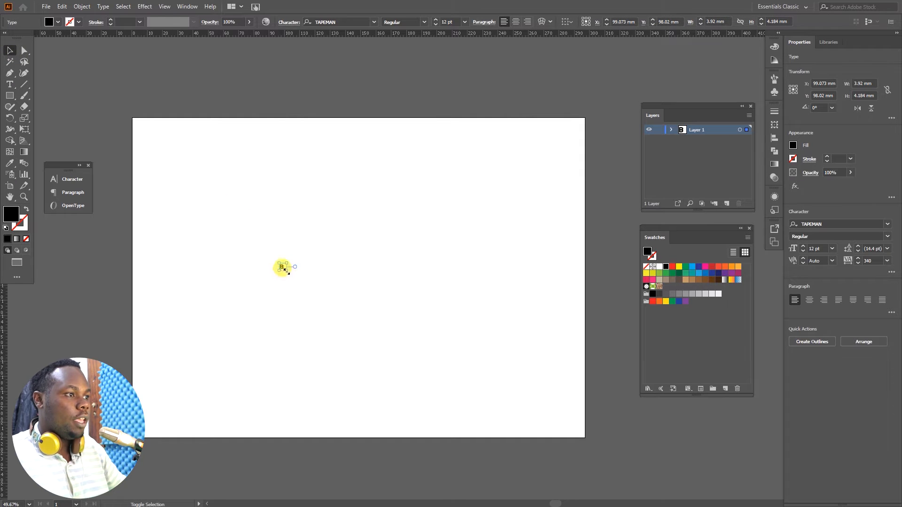
{"action": "left_click_drag", "start_coordinate": [286, 271], "coordinate": [411, 403]}
{"action": "left_click_drag", "start_coordinate": [298, 312], "coordinate": [383, 310]}
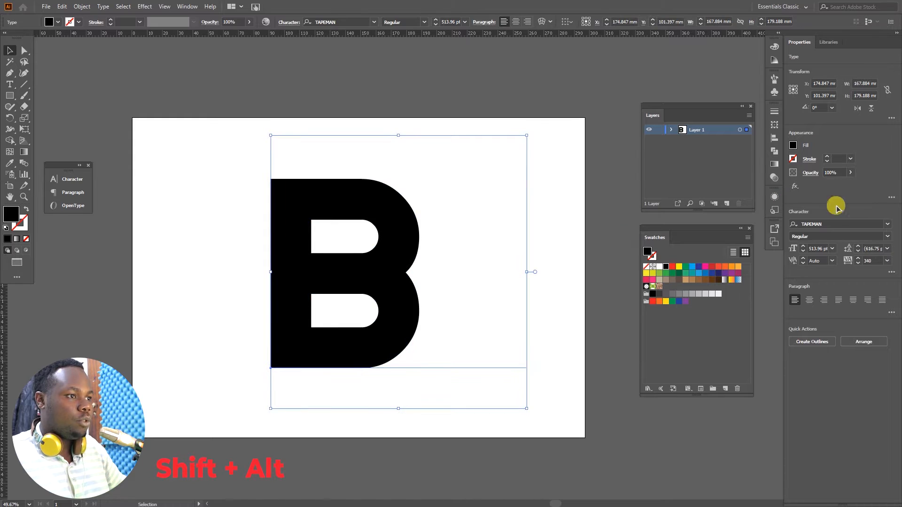
Try the fonts Bebas Neue Bold and Oswald DemiBold on the letter B
{"action": "left_click", "coordinate": [829, 225]}
{"action": "type", "text": "bebas"}
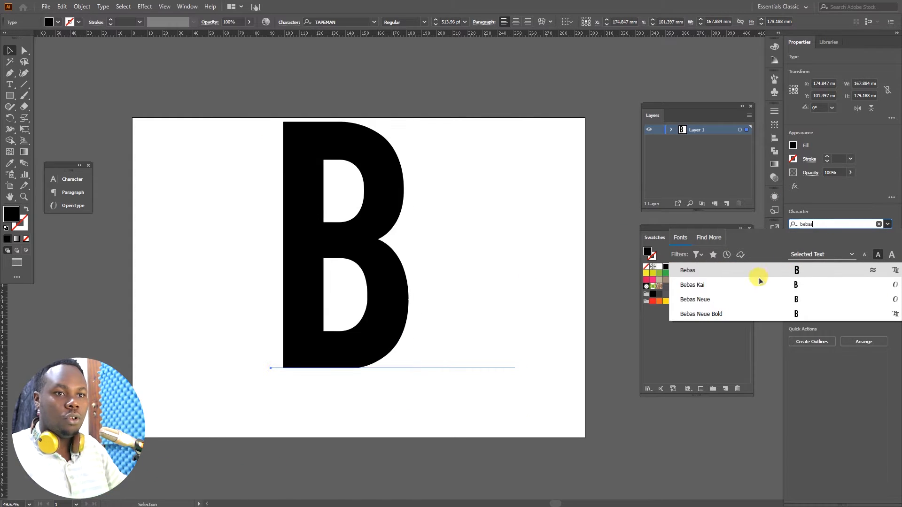
{"action": "left_click", "coordinate": [758, 314]}
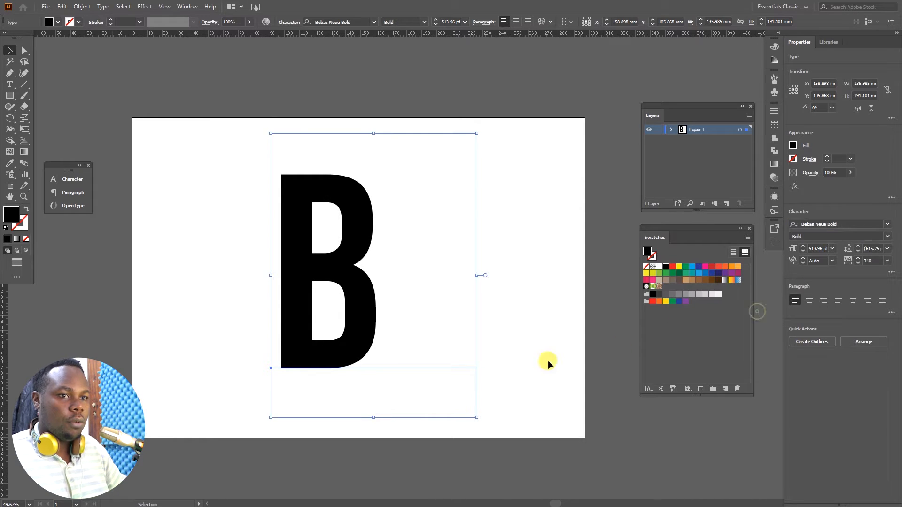
{"action": "left_click", "coordinate": [864, 224]}
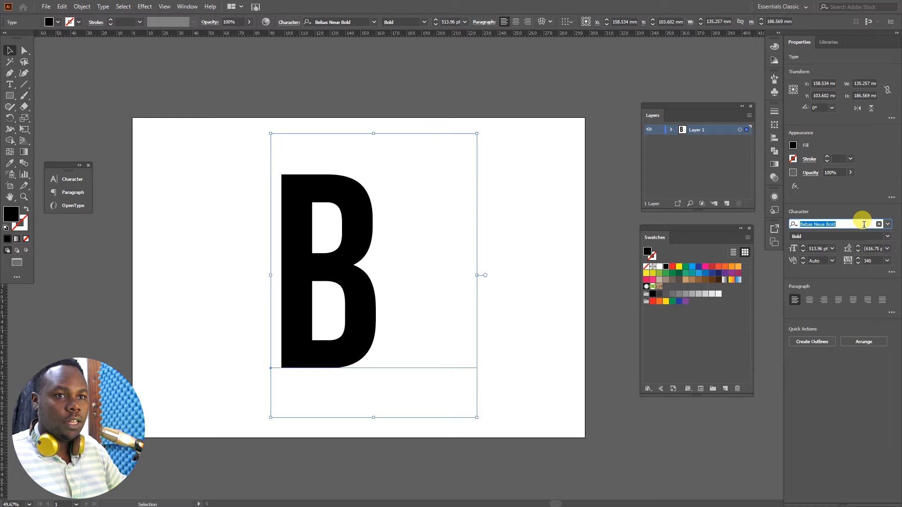
{"action": "type", "text": "oswald"}
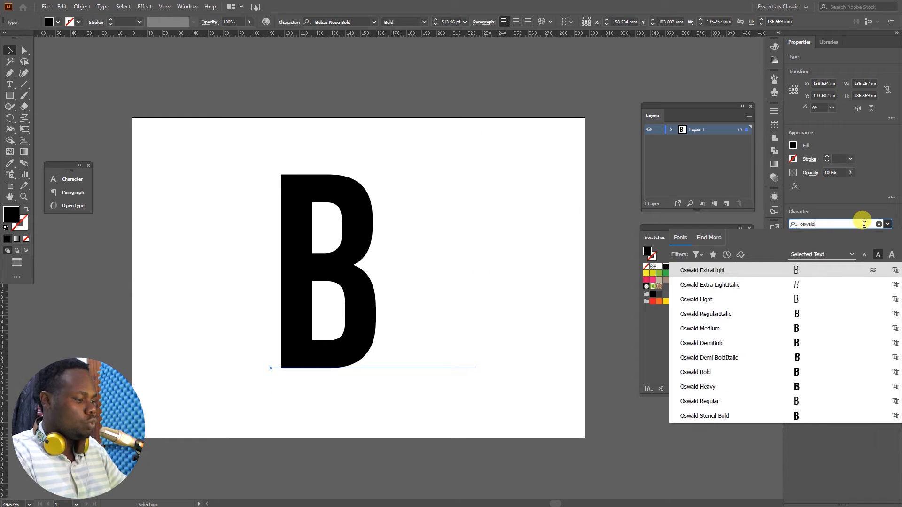
{"action": "left_click", "coordinate": [793, 343]}
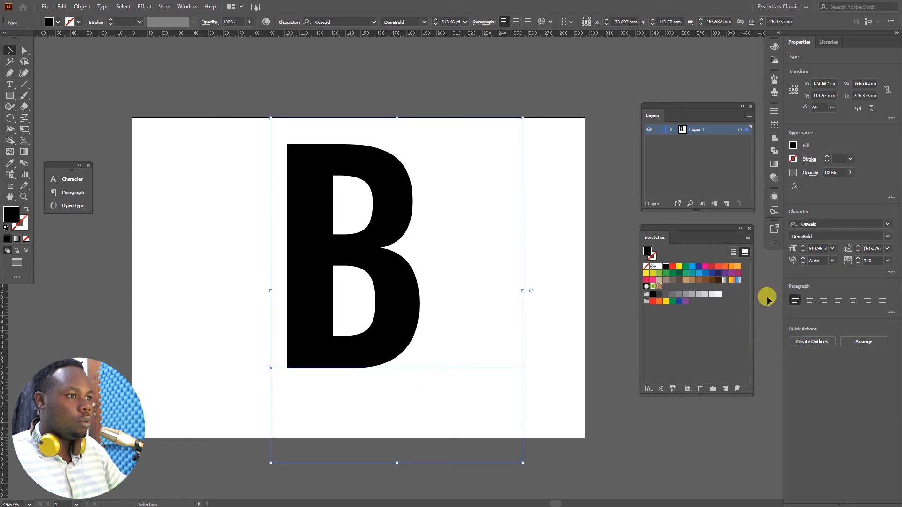
Set the letter B's font to Helvetica Bold and move it to the left side of the artboard
{"action": "left_click", "coordinate": [838, 226]}
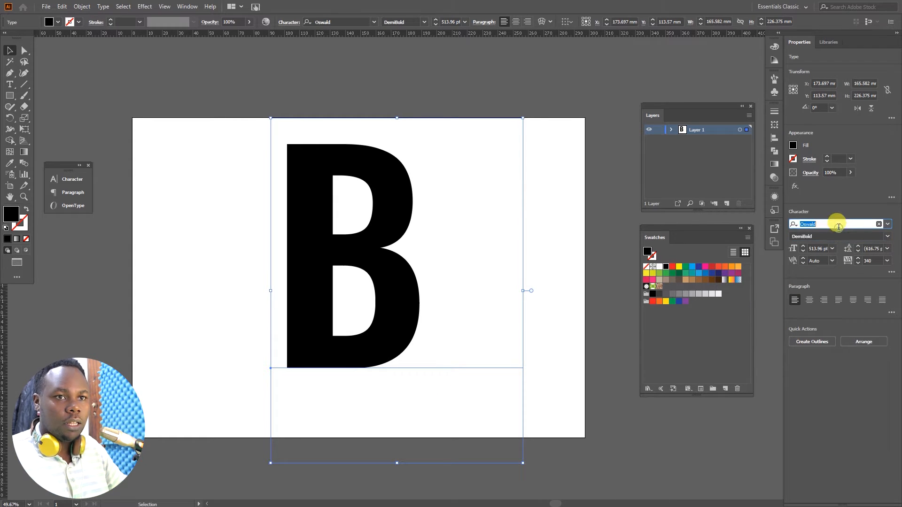
{"action": "type", "text": "helvetica"}
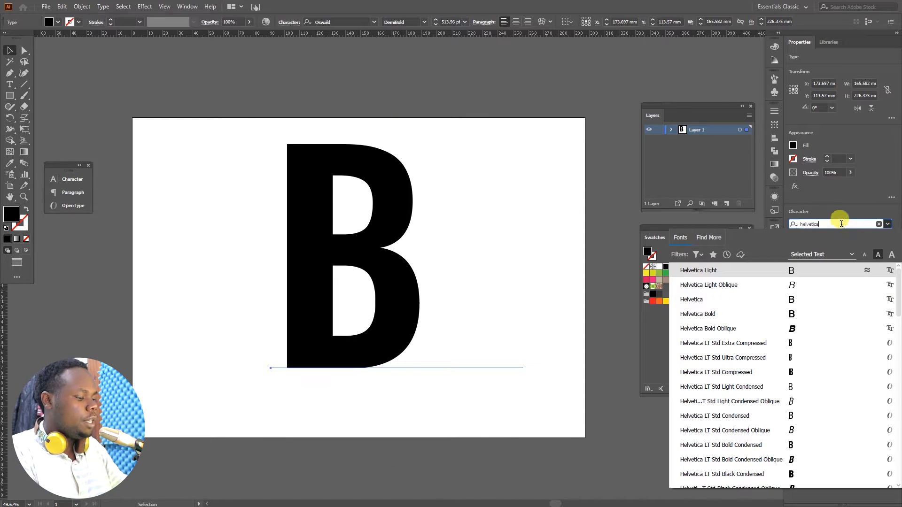
{"action": "left_click", "coordinate": [808, 315]}
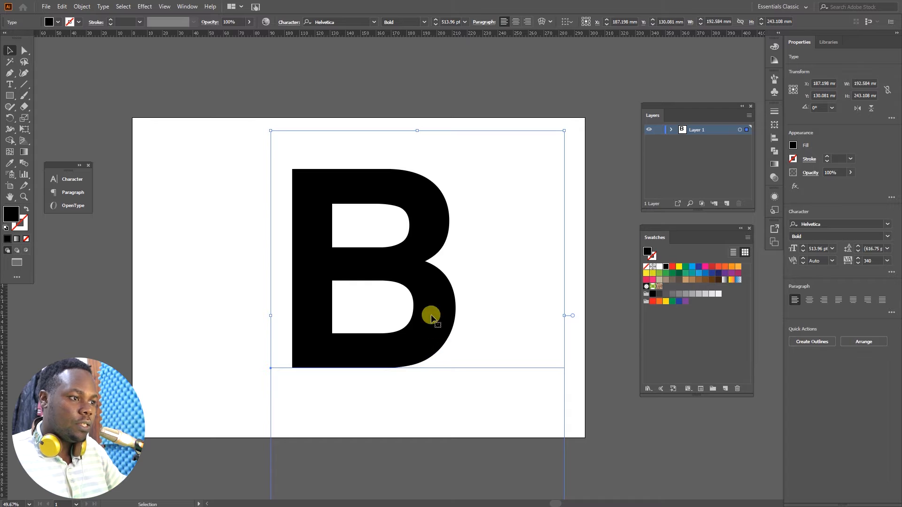
{"action": "left_click_drag", "start_coordinate": [404, 337], "coordinate": [268, 342]}
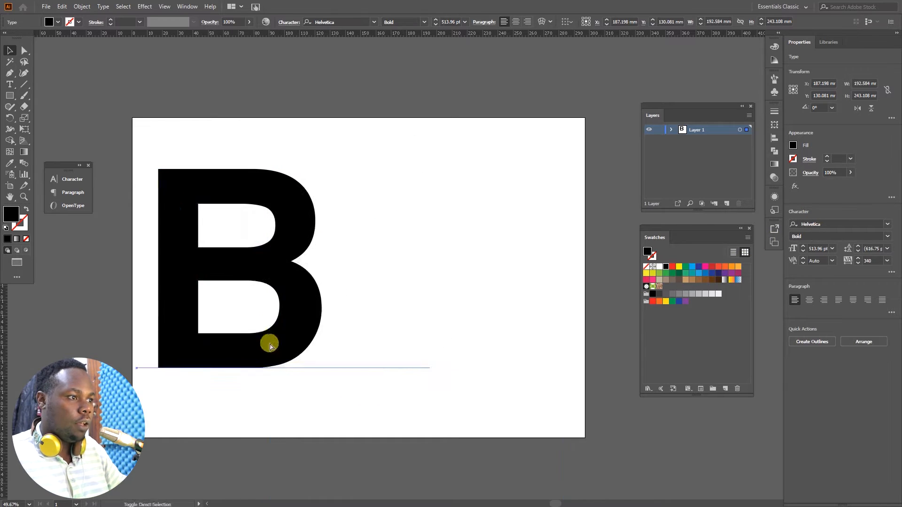
Duplicate the B beside the original, set the copy's font to Oswald DemiBold and shift it slightly down
{"action": "left_click", "coordinate": [251, 359]}
{"action": "left_click", "coordinate": [223, 360]}
{"action": "left_click_drag", "start_coordinate": [253, 361], "coordinate": [455, 330]}
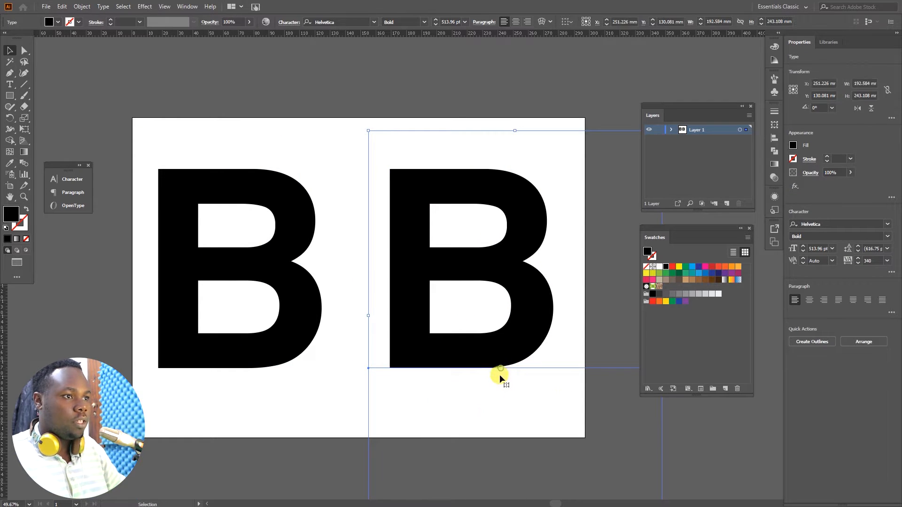
{"action": "left_click", "coordinate": [845, 225]}
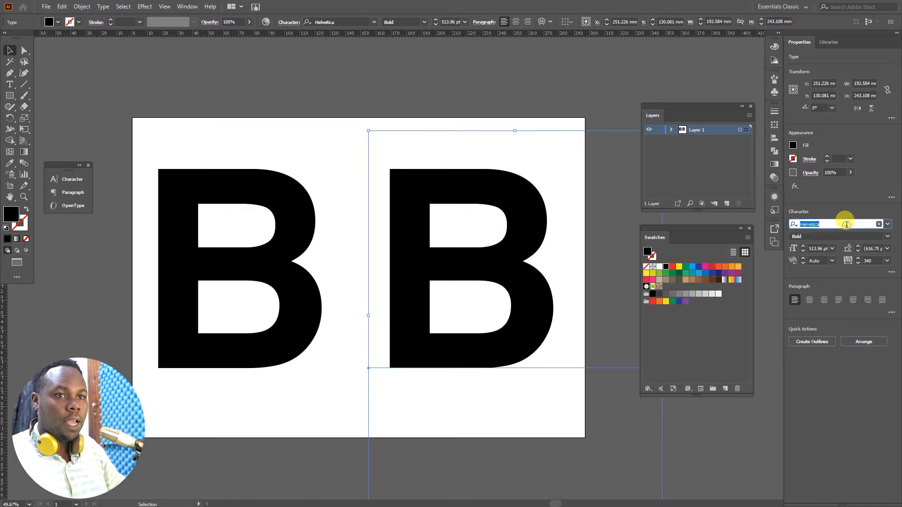
{"action": "type", "text": "oswald"}
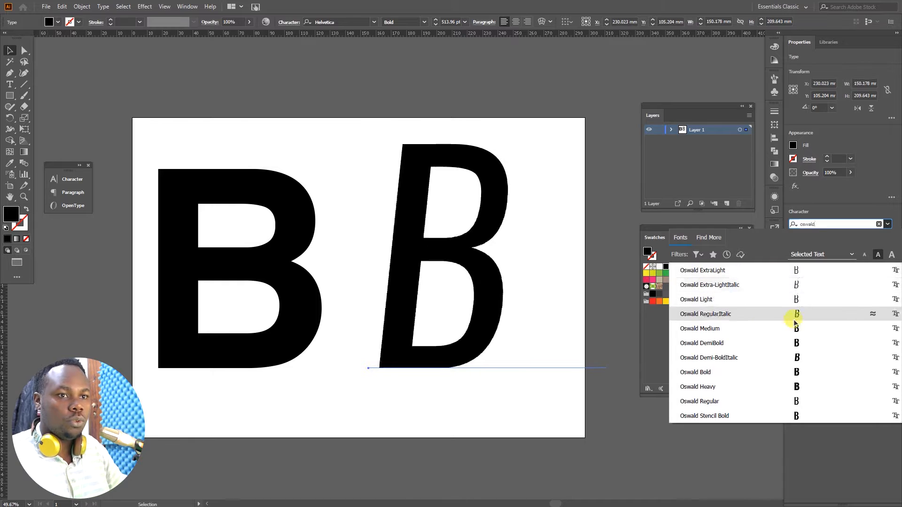
{"action": "left_click", "coordinate": [797, 343]}
{"action": "left_click_drag", "start_coordinate": [404, 307], "coordinate": [423, 321]}
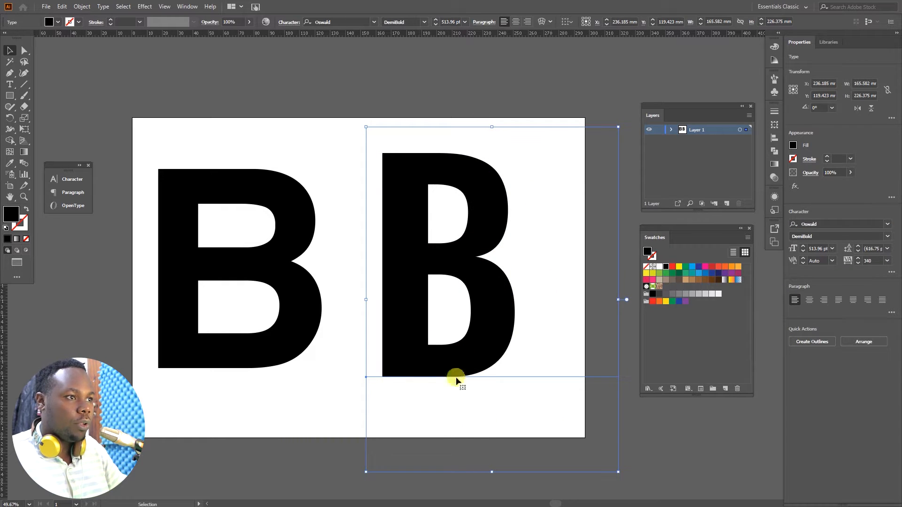
Compare the two letters and delete the Oswald copy of the B
{"action": "left_click", "coordinate": [185, 257]}
{"action": "left_click", "coordinate": [475, 334]}
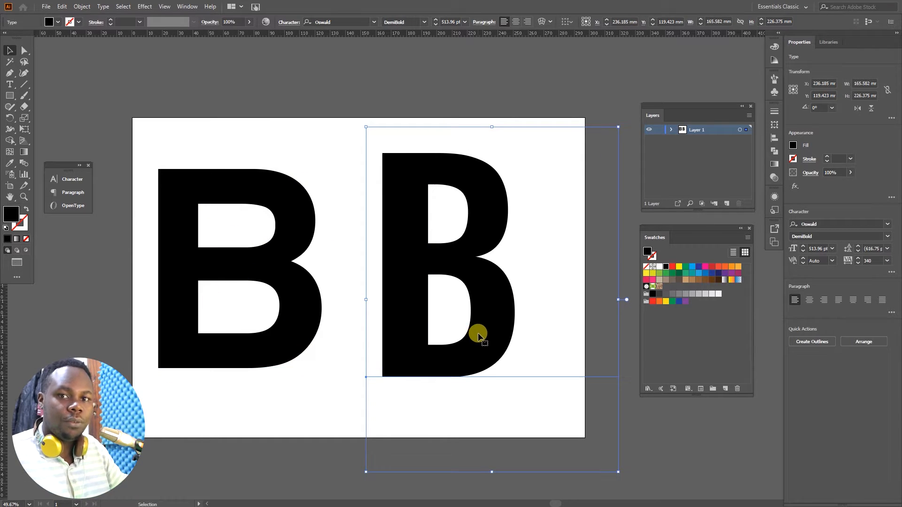
{"action": "key", "text": "Delete"}
Convert the Helvetica B to outlines and place it near the middle of the artboard
{"action": "left_click_drag", "start_coordinate": [312, 322], "coordinate": [461, 316]}
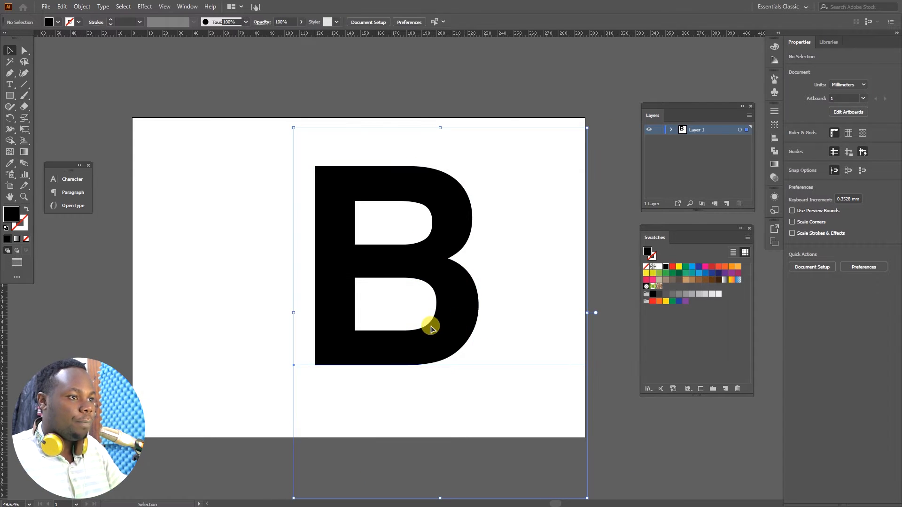
{"action": "right_click", "coordinate": [429, 323]}
{"action": "left_click", "coordinate": [478, 197]}
{"action": "left_click_drag", "start_coordinate": [448, 290], "coordinate": [392, 311]}
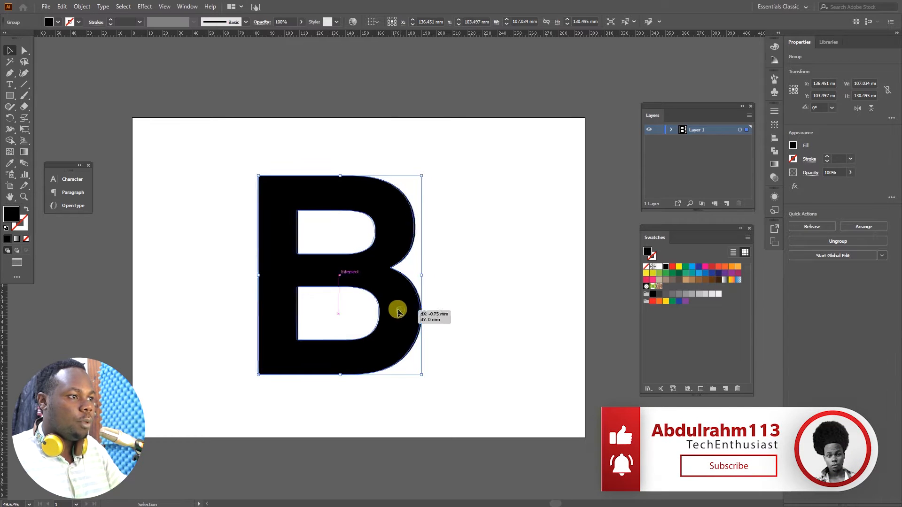
{"action": "left_click_drag", "start_coordinate": [407, 304], "coordinate": [399, 296]}
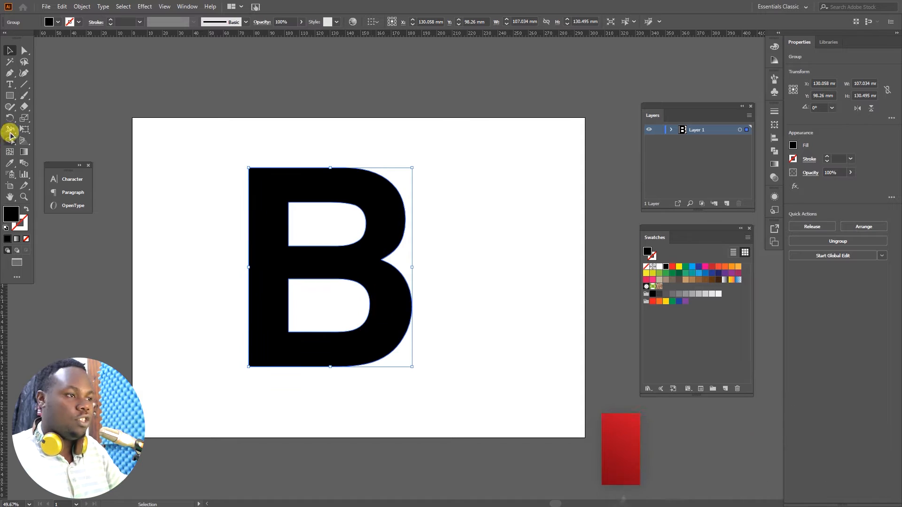
Draw a black rectangle about 47.7 mm wide and 181.4 mm high over the B's vertical stem
{"action": "left_click", "coordinate": [12, 98]}
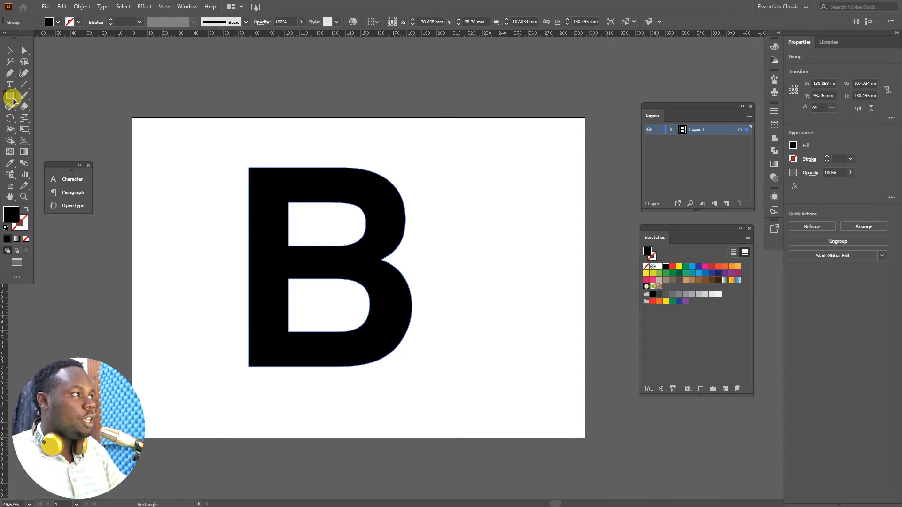
{"action": "left_click_drag", "start_coordinate": [216, 145], "coordinate": [287, 421]}
{"action": "key", "text": "v"}
Try repositioning the rectangle over the B's stem with Snap to Grid enabled, and disable Snap to Grid again
{"action": "left_click_drag", "start_coordinate": [195, 158], "coordinate": [374, 319]}
{"action": "left_click", "coordinate": [187, 6]}
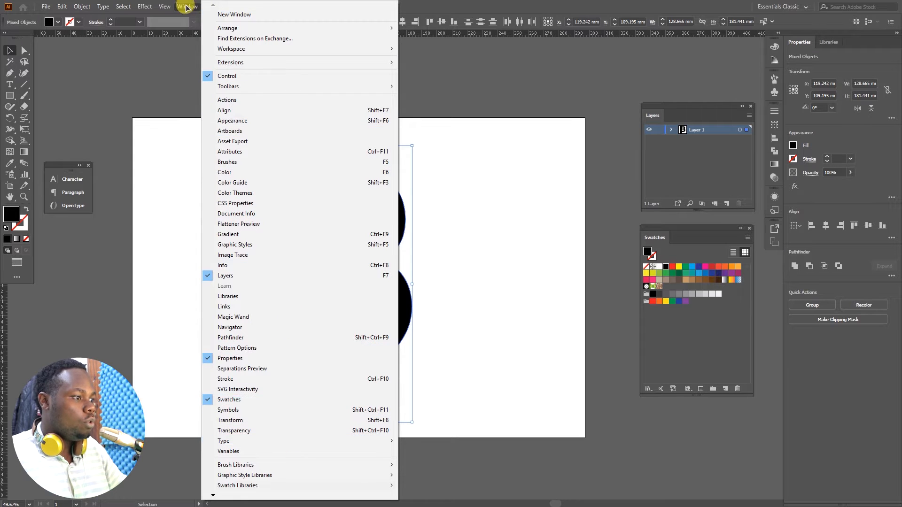
{"action": "mouse_move", "coordinate": [165, 6]}
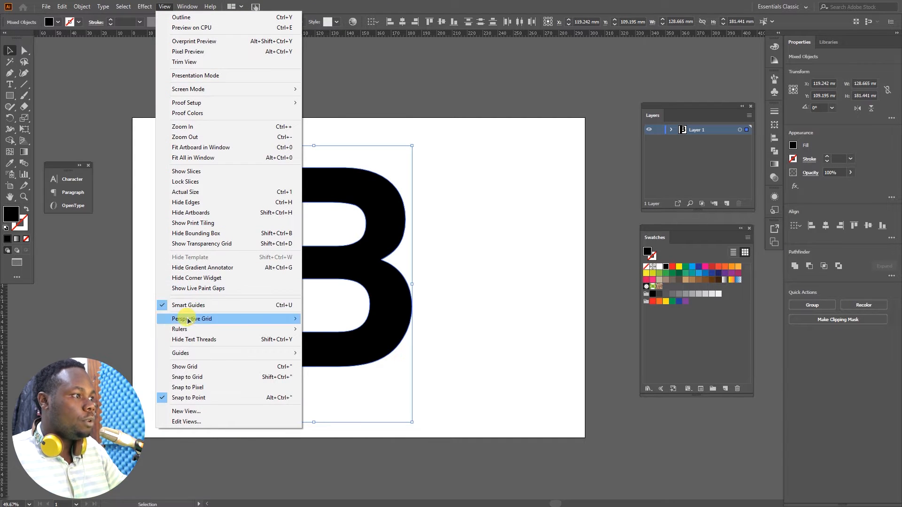
{"action": "left_click", "coordinate": [212, 379]}
{"action": "left_click", "coordinate": [529, 334]}
{"action": "left_click_drag", "start_coordinate": [239, 409], "coordinate": [184, 400]}
{"action": "left_click_drag", "start_coordinate": [188, 399], "coordinate": [258, 401]}
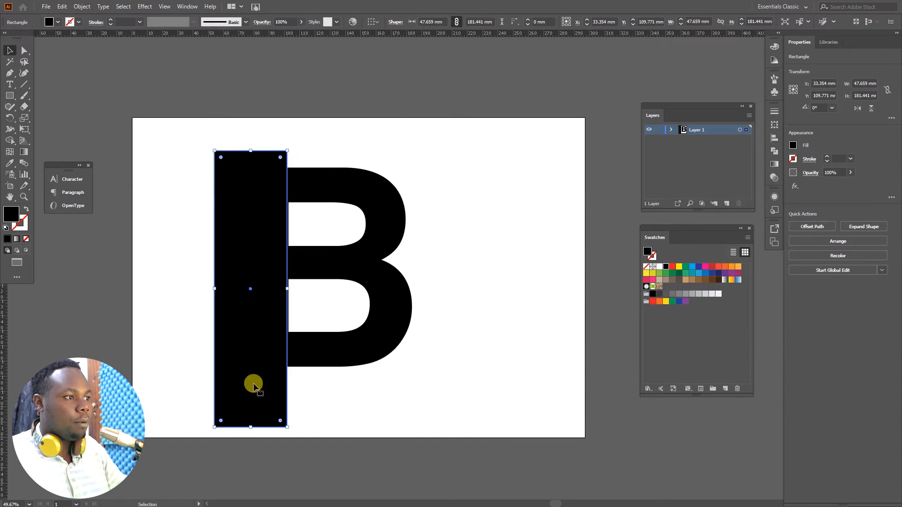
{"action": "left_click", "coordinate": [164, 7]}
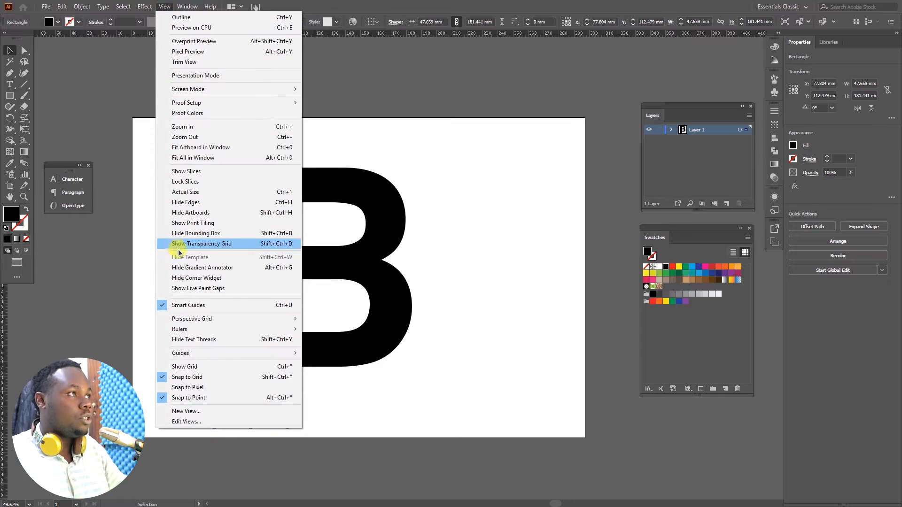
{"action": "left_click", "coordinate": [196, 377]}
Align the rectangle with the stem's inner edge and remove both the rectangle and the stem using Shape Builder
{"action": "mouse_move", "coordinate": [271, 404]}
{"action": "left_mouse_down"}
{"action": "mouse_move", "coordinate": [261, 387]}
{"action": "mouse_move", "coordinate": [270, 390]}
{"action": "left_mouse_up"}
{"action": "key", "text": "ctrl+a"}
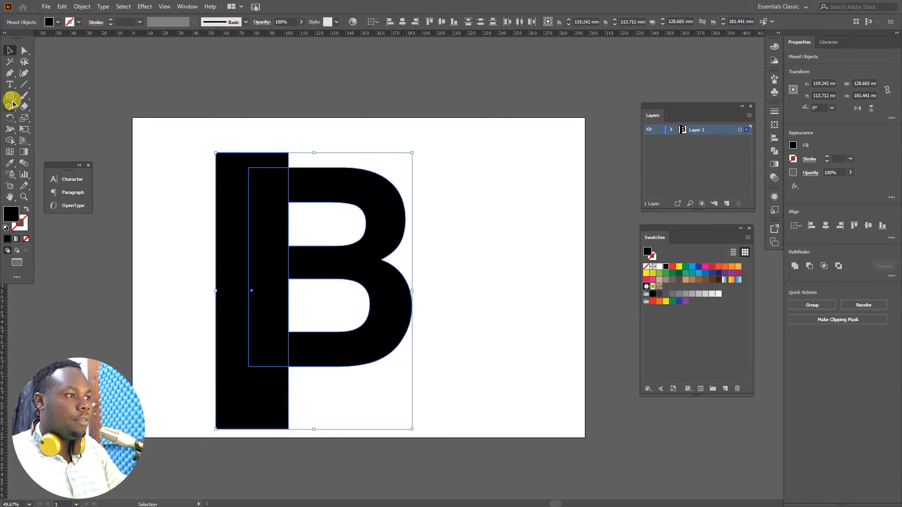
{"action": "left_click", "coordinate": [11, 141]}
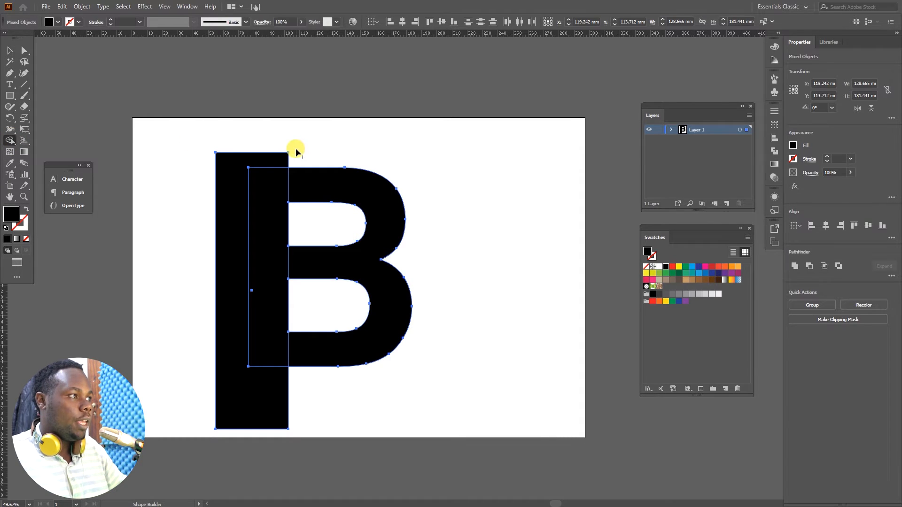
{"action": "mouse_move", "coordinate": [267, 179]}
{"action": "left_mouse_down"}
{"action": "mouse_move", "coordinate": [251, 262]}
{"action": "mouse_move", "coordinate": [256, 416]}
{"action": "left_mouse_up"}
{"action": "key", "text": "v"}
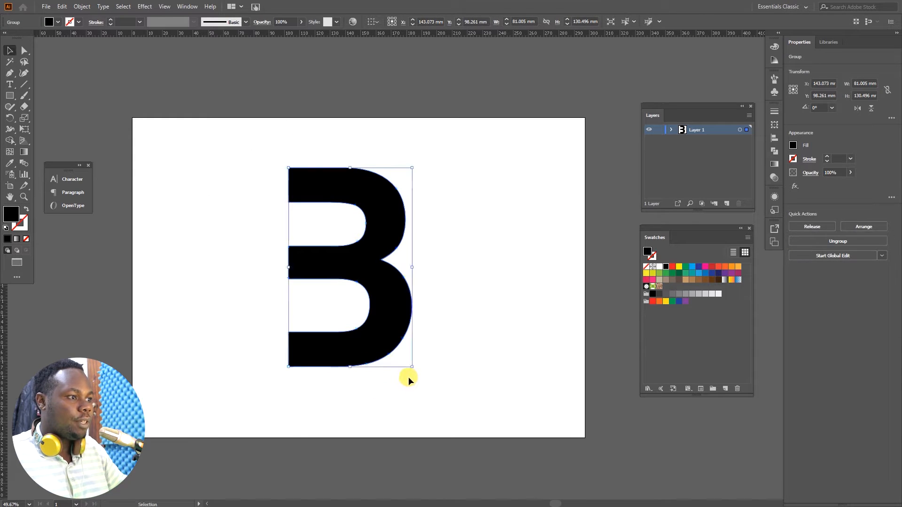
{"action": "left_click", "coordinate": [408, 375]}
Move the stemless B right and down so its upper-left corner sits at about X 124 mm, Y 42 mm
{"action": "left_click_drag", "start_coordinate": [405, 326], "coordinate": [451, 301]}
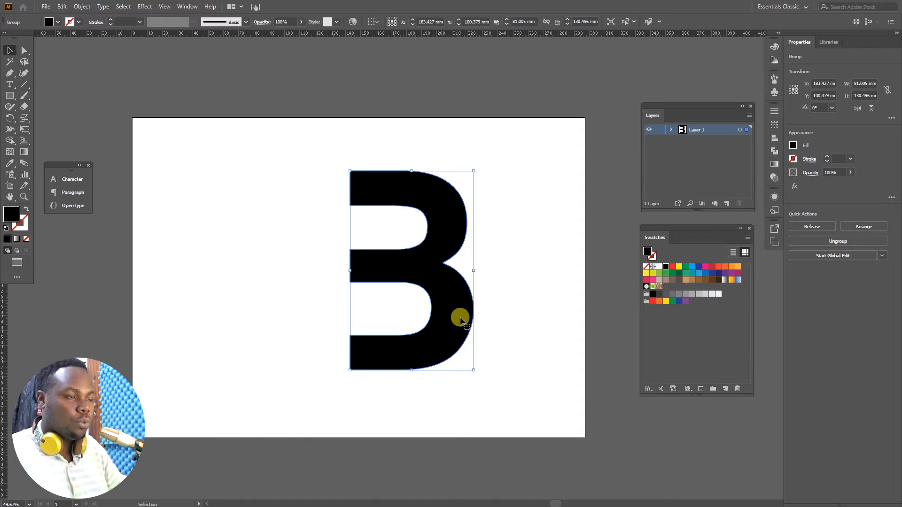
{"action": "left_click_drag", "start_coordinate": [446, 328], "coordinate": [417, 339]}
{"action": "left_click", "coordinate": [526, 318]}
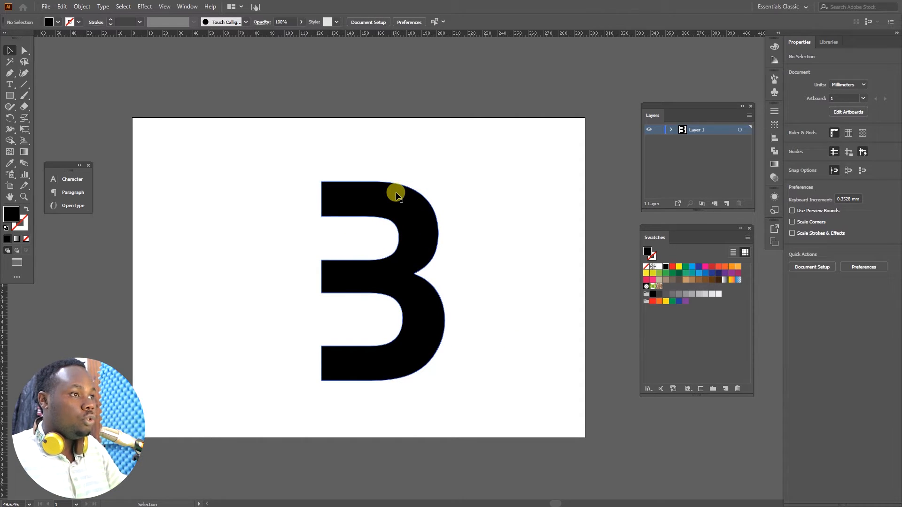
Draw a horizontal Pen line about 124 mm long from the B's upper-left corner to the artboard's left edge
{"action": "left_click", "coordinate": [321, 182]}
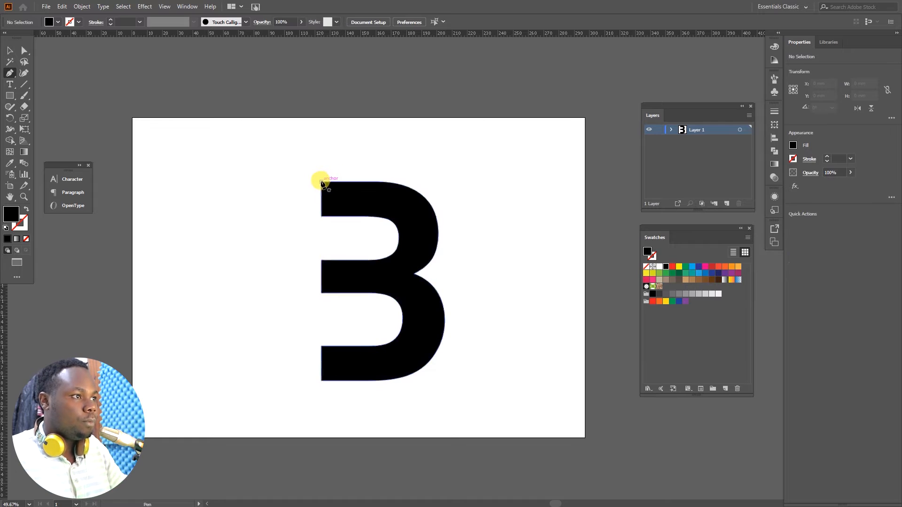
{"action": "left_click", "coordinate": [203, 197], "text": "shift"}
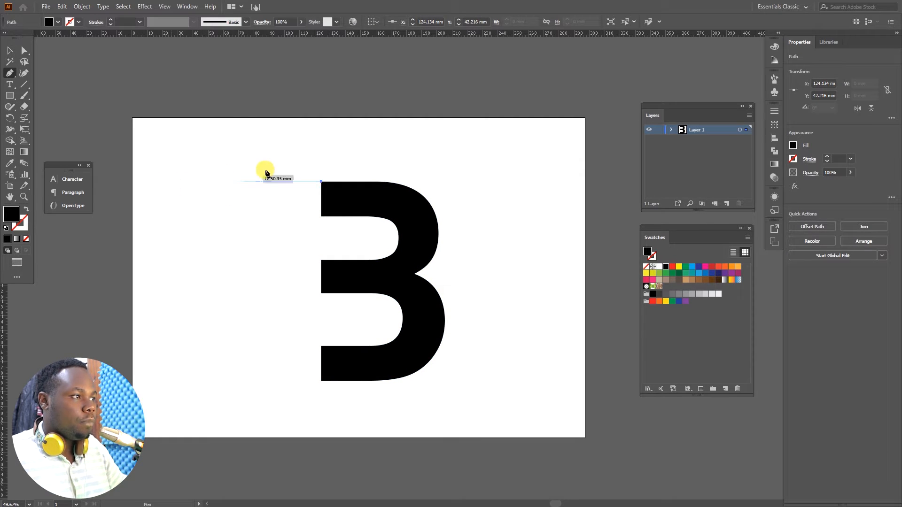
{"action": "left_click", "coordinate": [132, 181]}
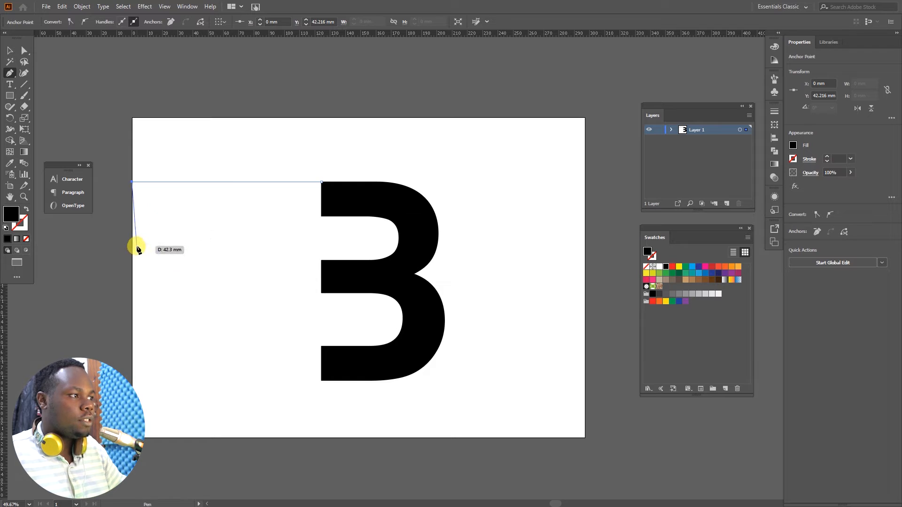
{"action": "key", "text": "v"}
{"action": "left_click", "coordinate": [178, 220]}
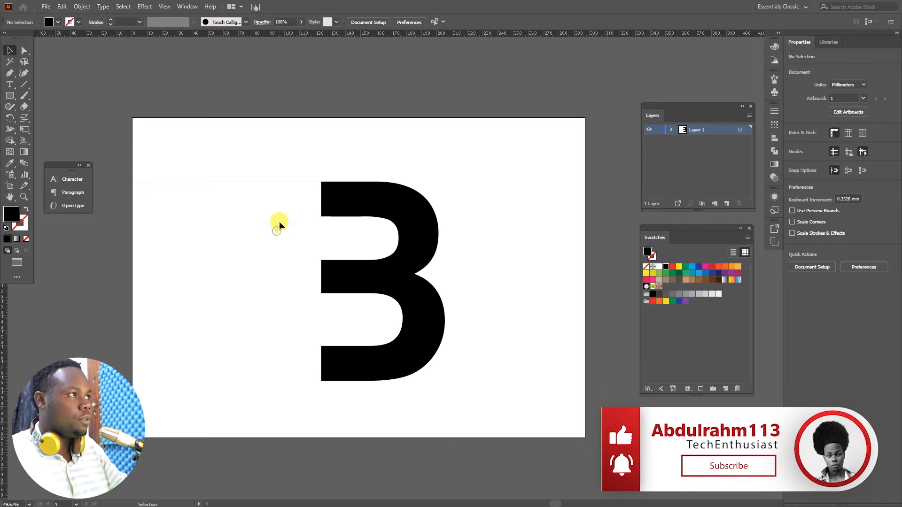
Place five horizontal guides along the remaining stroke edges of the B, from the top stroke's lower edge to the letter's base
{"action": "left_click_drag", "start_coordinate": [230, 37], "coordinate": [229, 216]}
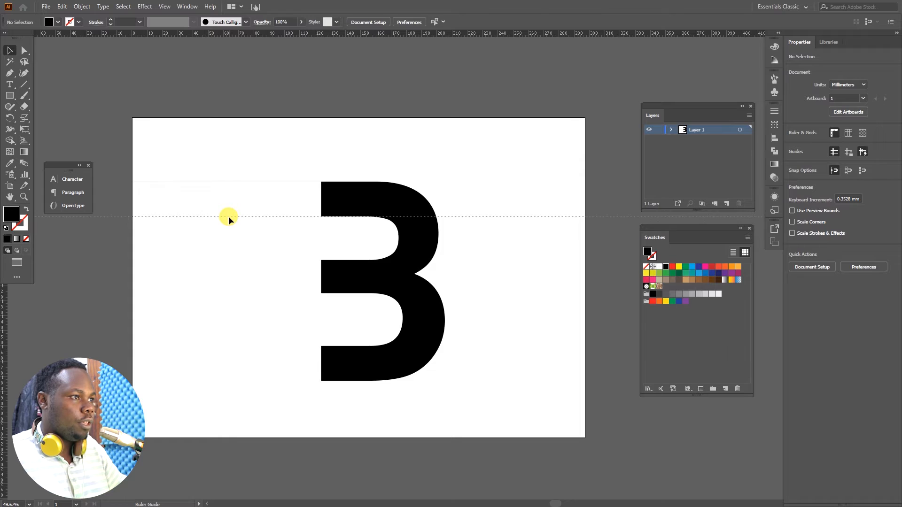
{"action": "left_click_drag", "start_coordinate": [350, 33], "coordinate": [344, 293]}
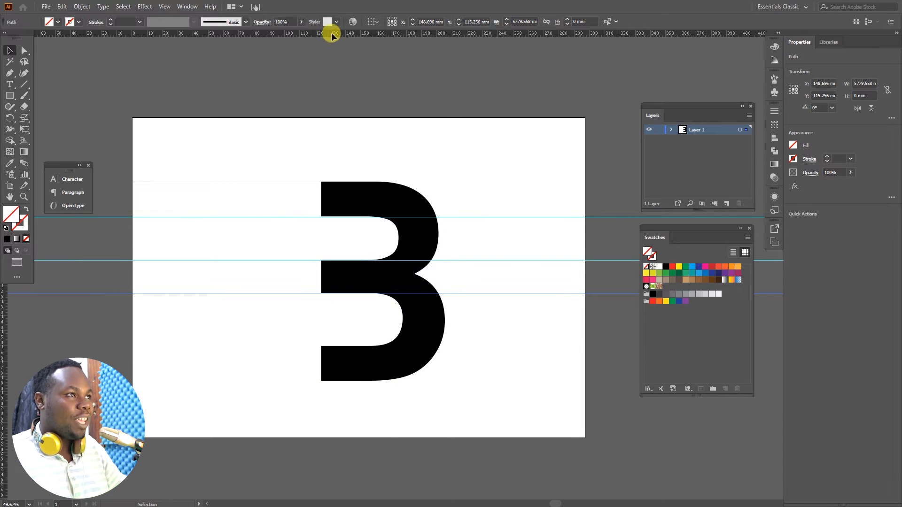
{"action": "left_click_drag", "start_coordinate": [331, 33], "coordinate": [329, 346]}
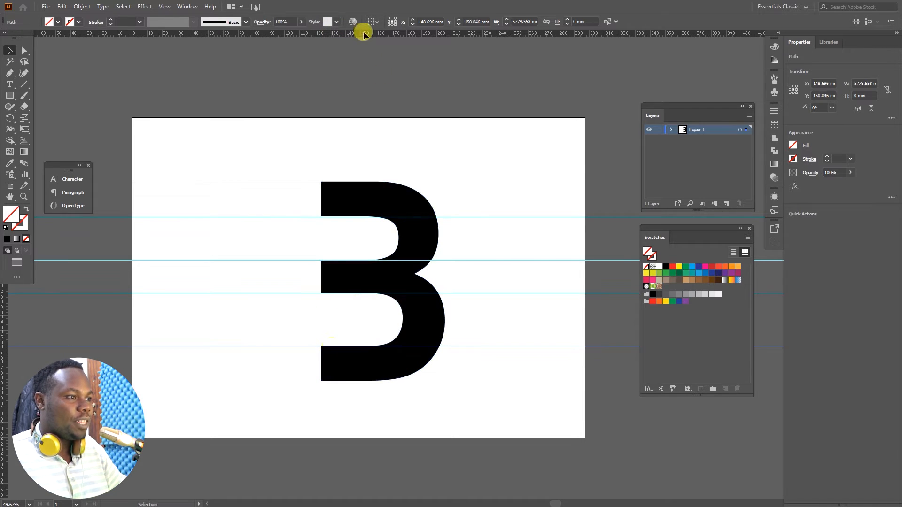
{"action": "left_click_drag", "start_coordinate": [359, 68], "coordinate": [313, 381]}
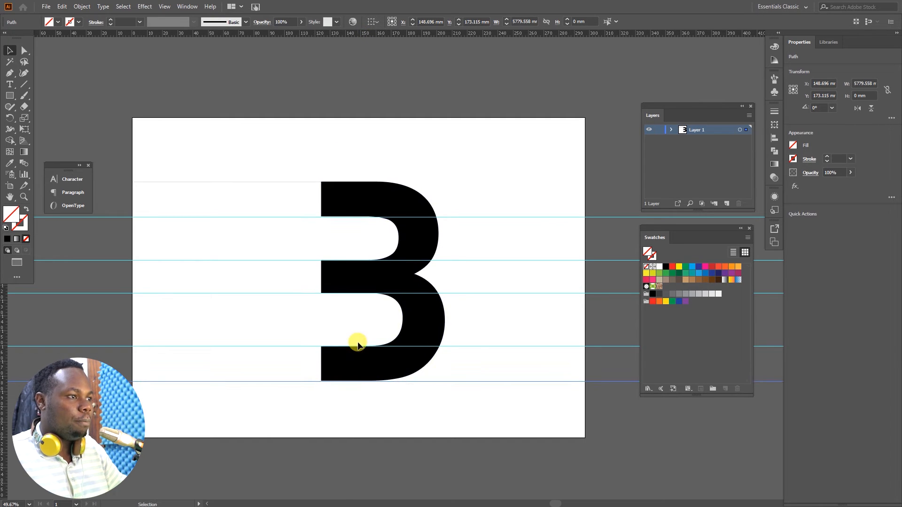
Continue the top line into a black bar about 23 mm high that extends the B's top stroke to the artboard's left edge
{"action": "left_click", "coordinate": [279, 181]}
{"action": "key", "text": "p"}
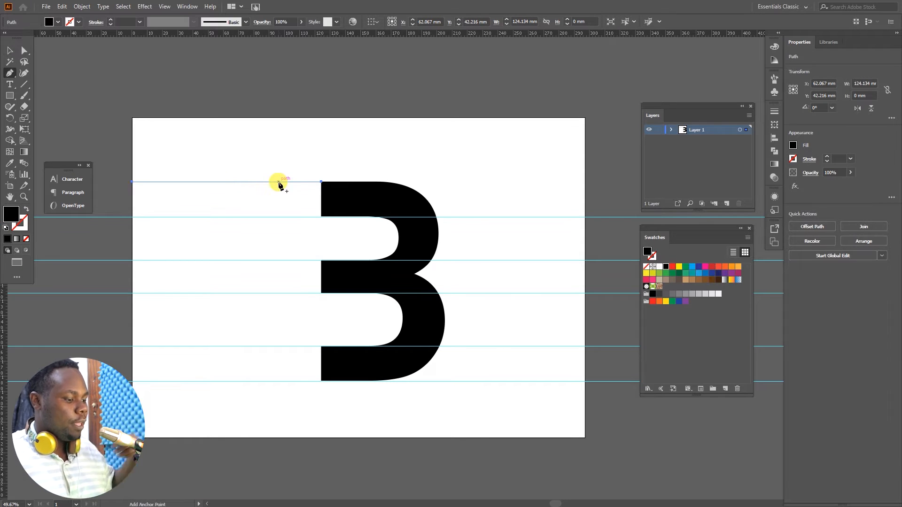
{"action": "left_click", "coordinate": [132, 182]}
{"action": "left_click", "coordinate": [133, 217]}
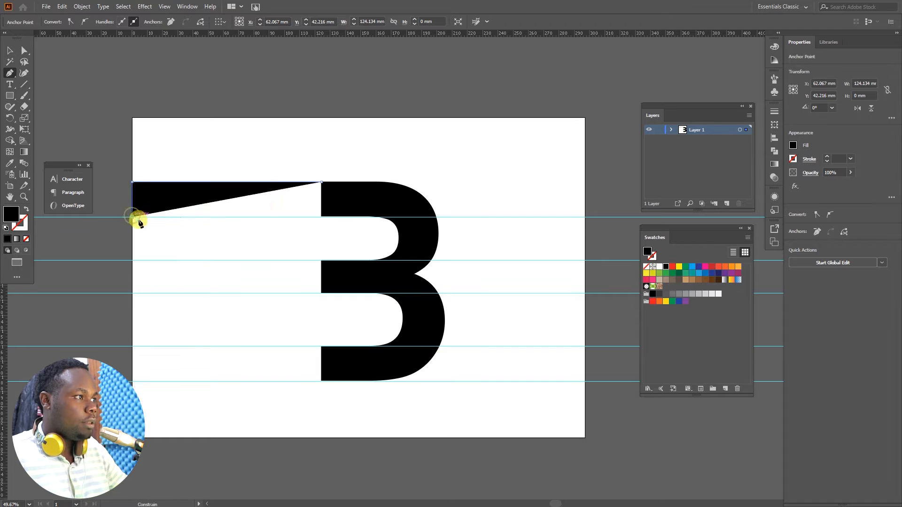
{"action": "left_click", "coordinate": [321, 217]}
{"action": "key", "text": "v"}
{"action": "left_click", "coordinate": [376, 160]}
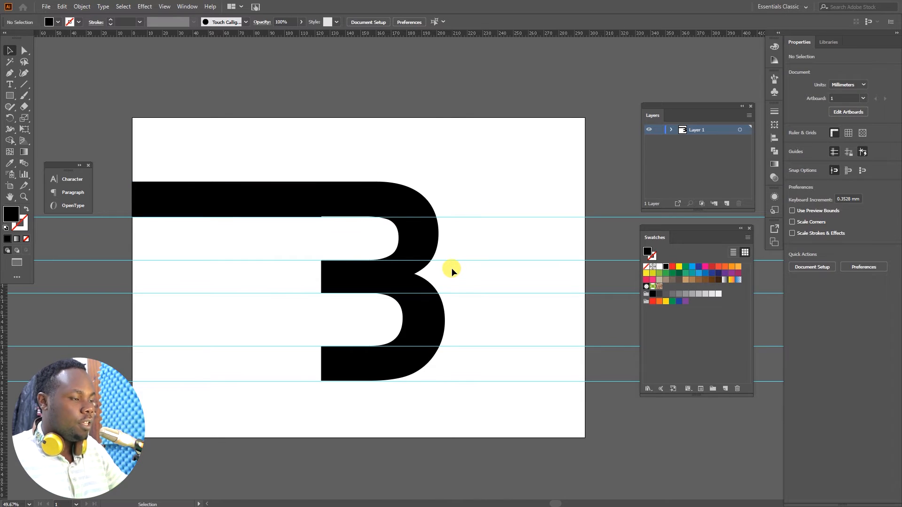
Draw a black bar about 21.6 mm high with the Pen tool, extending the B's middle stroke to the artboard's left edge
{"action": "key", "text": "p"}
{"action": "left_click", "coordinate": [321, 260]}
{"action": "left_click", "coordinate": [321, 293]}
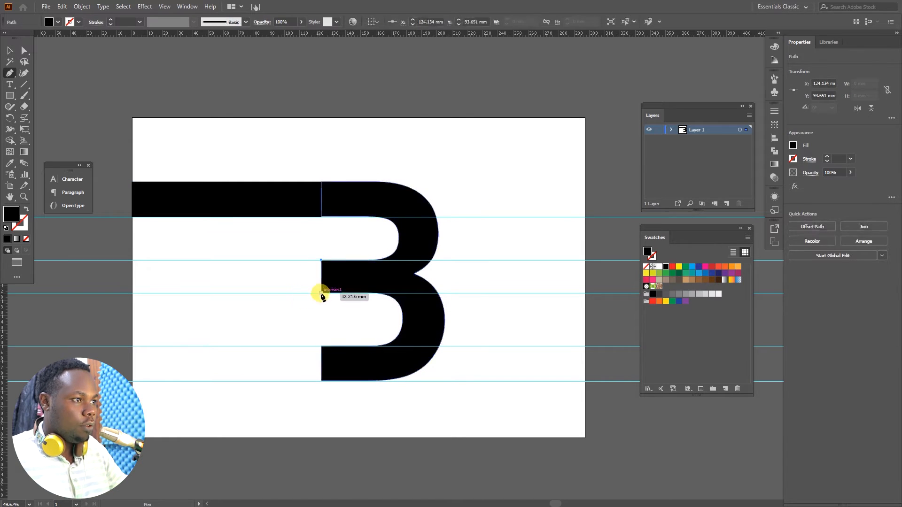
{"action": "left_click", "coordinate": [132, 292]}
{"action": "left_click", "coordinate": [132, 261]}
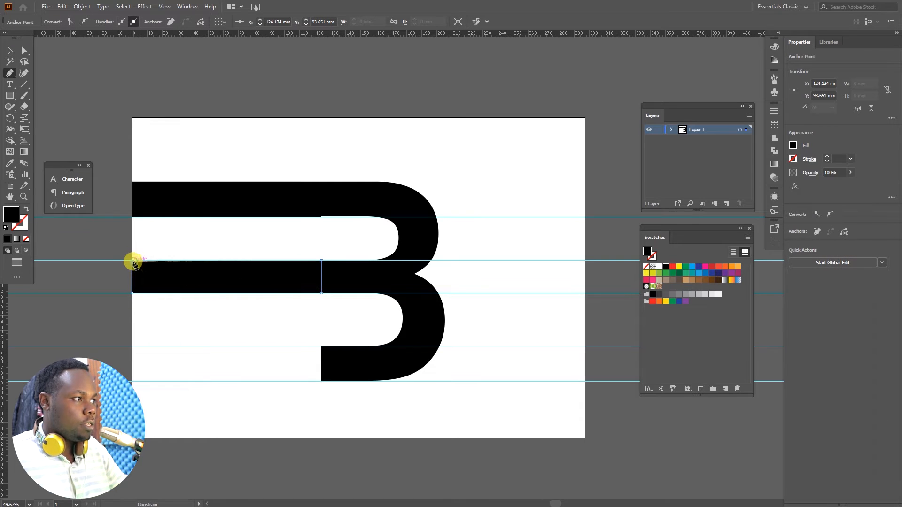
{"action": "key", "text": "ctrl+z"}
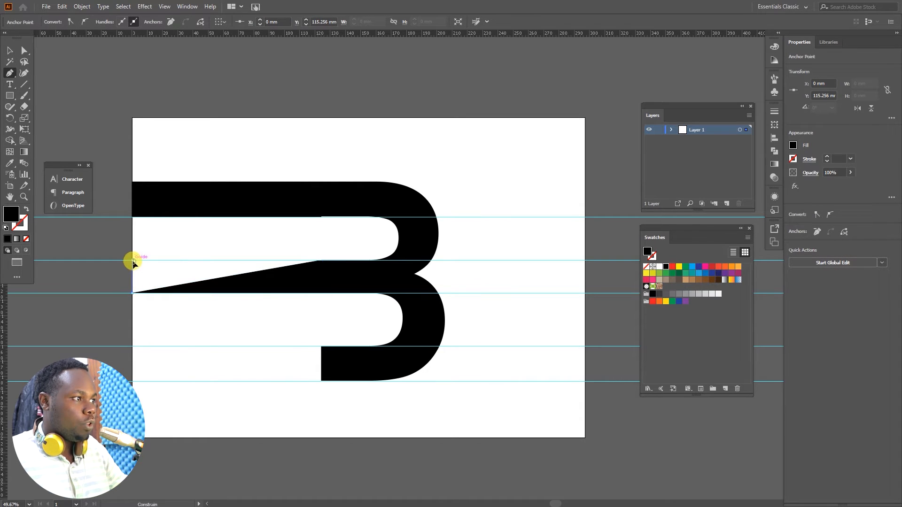
{"action": "left_click", "coordinate": [133, 261]}
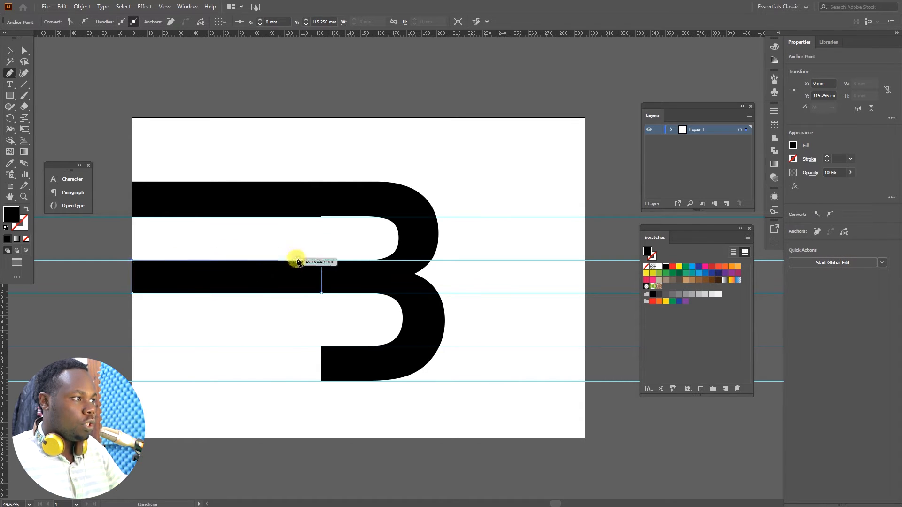
{"action": "left_click", "coordinate": [314, 322]}
Draw a black bar extending the B's bottom stroke to the artboard's left edge, and hide the guides
{"action": "key", "text": "p"}
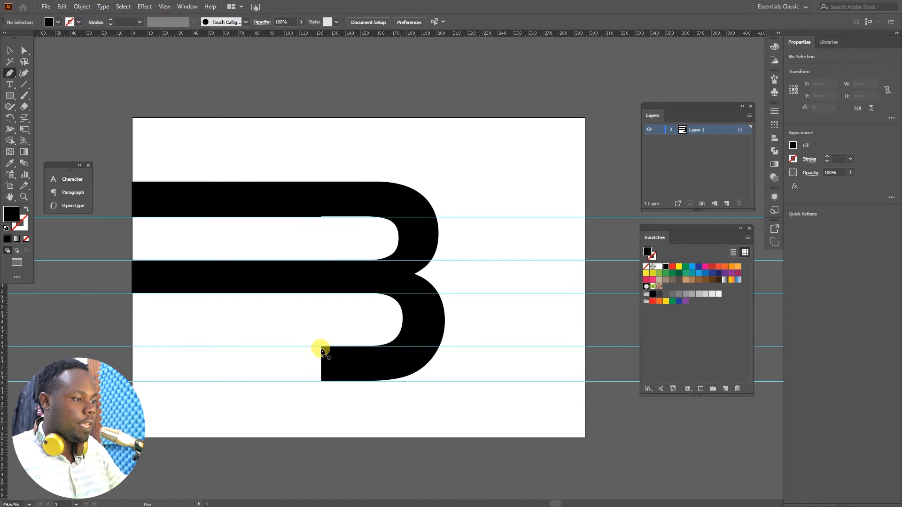
{"action": "left_click", "coordinate": [321, 347]}
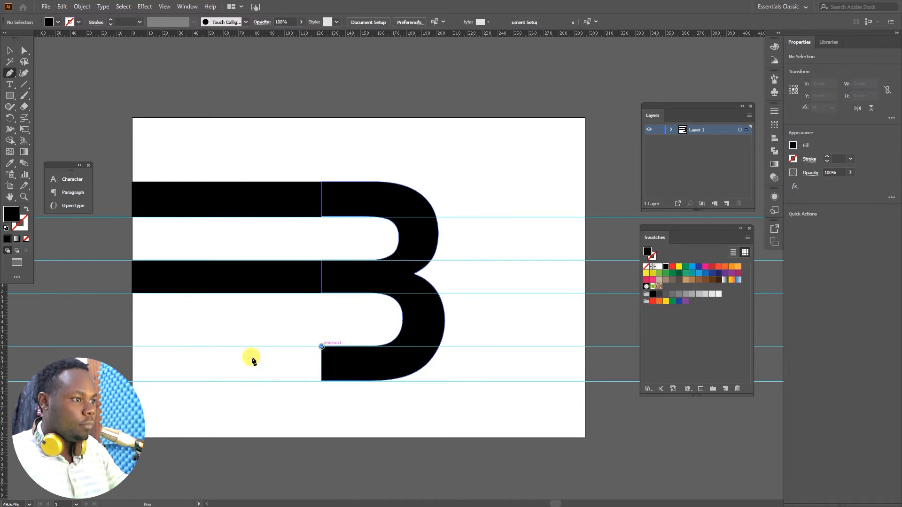
{"action": "left_click", "coordinate": [133, 348]}
{"action": "left_click", "coordinate": [133, 382]}
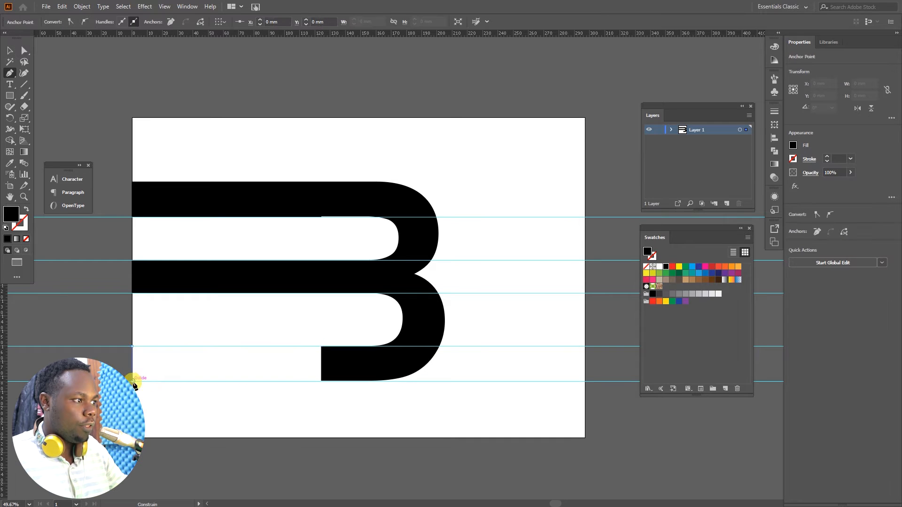
{"action": "left_click", "coordinate": [321, 381]}
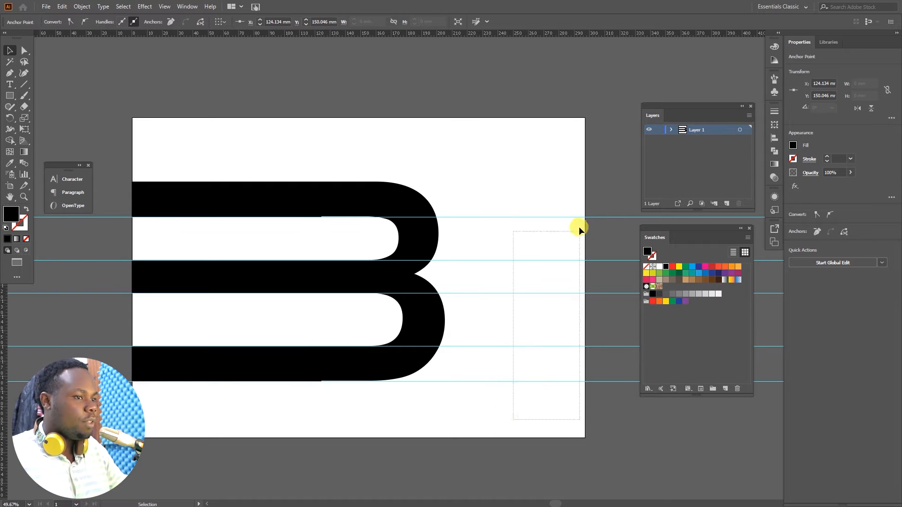
{"action": "left_click_drag", "start_coordinate": [581, 244], "coordinate": [571, 202]}
{"action": "key", "text": "ctrl+semicolon"}
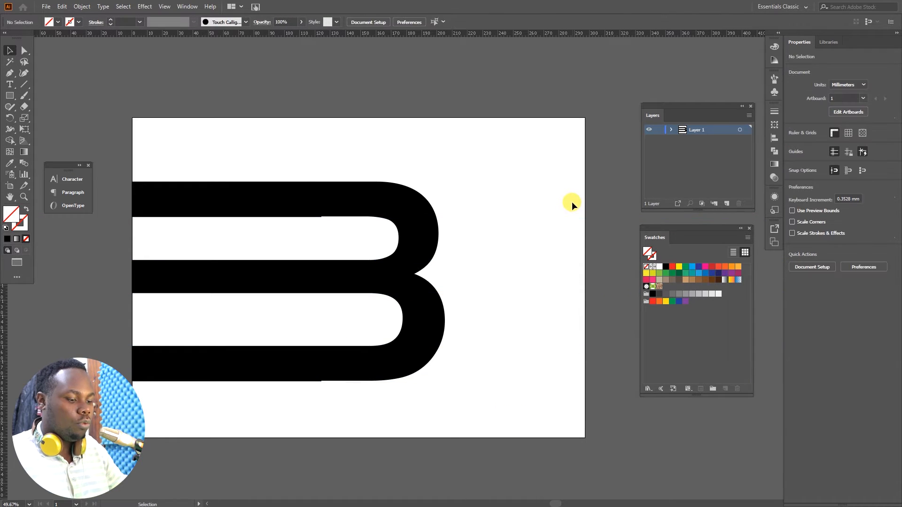
Raise the lower edge of the top bar to reduce its height to about 22.6 mm at the joint with the B
{"action": "key", "text": "z"}
{"action": "left_click_drag", "start_coordinate": [334, 199], "coordinate": [455, 182]}
{"action": "key", "text": "space"}
{"action": "left_click_drag", "start_coordinate": [383, 235], "coordinate": [520, 199]}
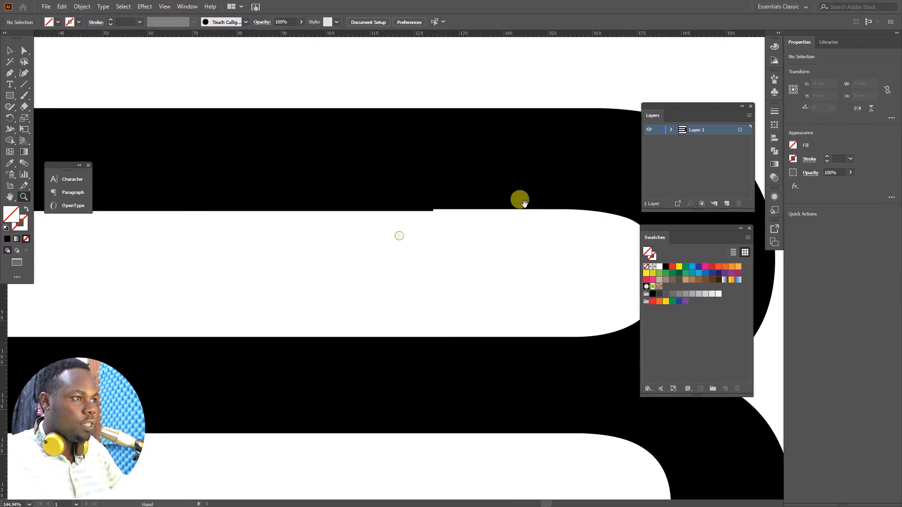
{"action": "left_click_drag", "start_coordinate": [459, 204], "coordinate": [640, 143]}
{"action": "key", "text": "space"}
{"action": "left_click_drag", "start_coordinate": [358, 287], "coordinate": [376, 383]}
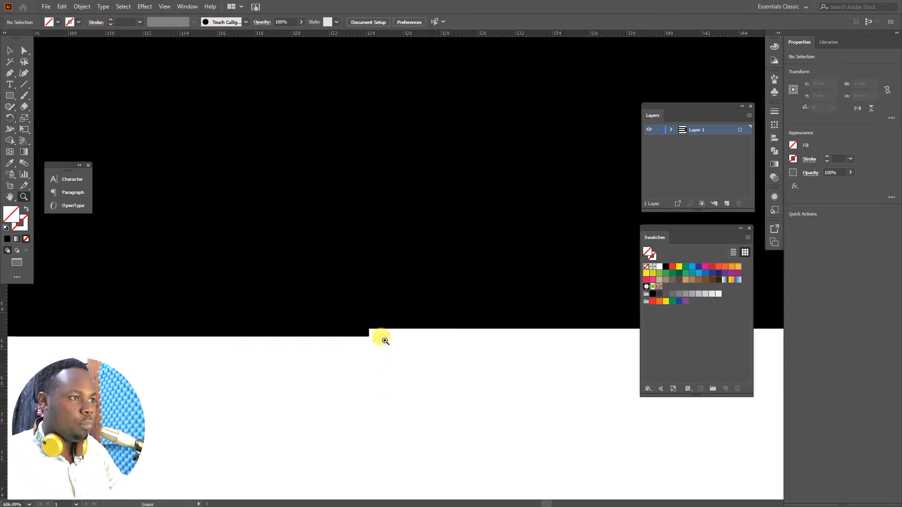
{"action": "key", "text": "v"}
{"action": "left_click", "coordinate": [348, 332]}
{"action": "key", "text": "z"}
{"action": "left_click_drag", "start_coordinate": [356, 331], "coordinate": [456, 341]}
{"action": "key", "text": "space"}
{"action": "left_click_drag", "start_coordinate": [184, 363], "coordinate": [216, 382]}
{"action": "key", "text": "space"}
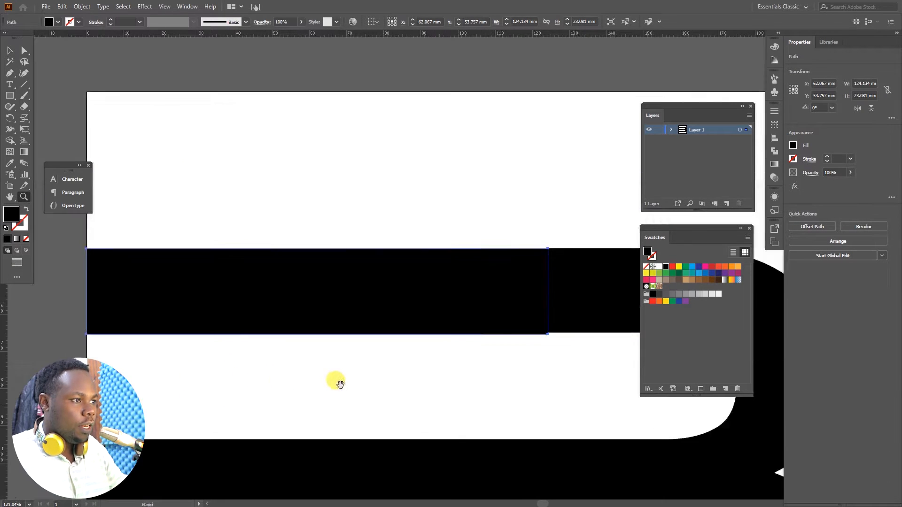
{"action": "left_click_drag", "start_coordinate": [334, 385], "coordinate": [284, 392]}
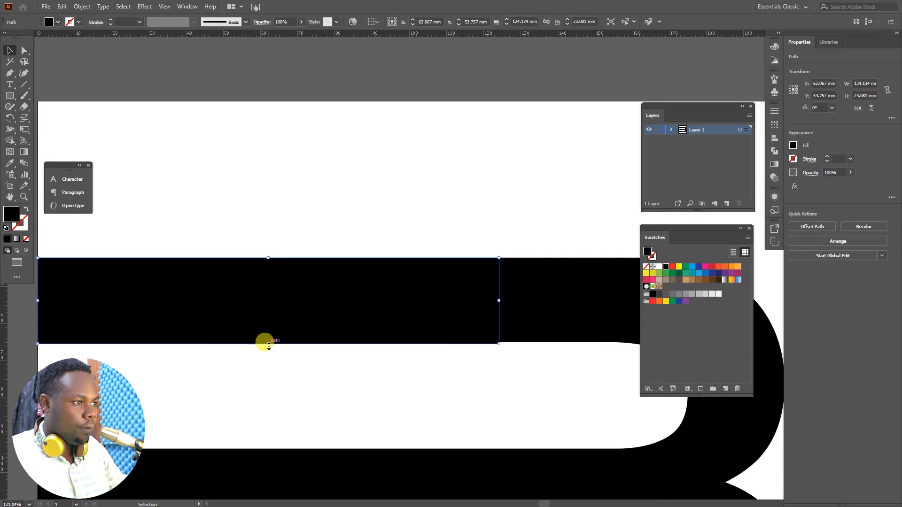
{"action": "left_click_drag", "start_coordinate": [269, 343], "coordinate": [269, 343]}
Examine the lower edge of the joint between the top bar and the B's top stroke up close
{"action": "left_click", "coordinate": [413, 383]}
{"action": "key", "text": "z"}
{"action": "left_click_drag", "start_coordinate": [503, 326], "coordinate": [631, 278]}
{"action": "key", "text": "space"}
{"action": "left_click_drag", "start_coordinate": [475, 370], "coordinate": [324, 388]}
{"action": "left_click_drag", "start_coordinate": [354, 378], "coordinate": [519, 338]}
{"action": "key", "text": "space"}
{"action": "left_click_drag", "start_coordinate": [471, 378], "coordinate": [497, 353]}
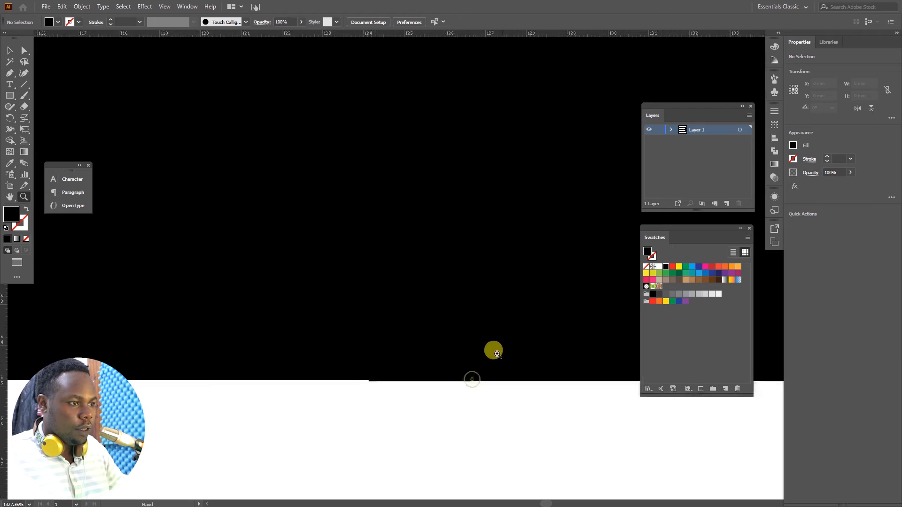
{"action": "left_click_drag", "start_coordinate": [352, 376], "coordinate": [538, 284]}
Try to stretch the top bar's lower edge down to meet the B's top stroke, and undo the resize
{"action": "key", "text": "v"}
{"action": "left_click", "coordinate": [374, 332]}
{"action": "key", "text": "space"}
{"action": "left_click_drag", "start_coordinate": [288, 405], "coordinate": [299, 401]}
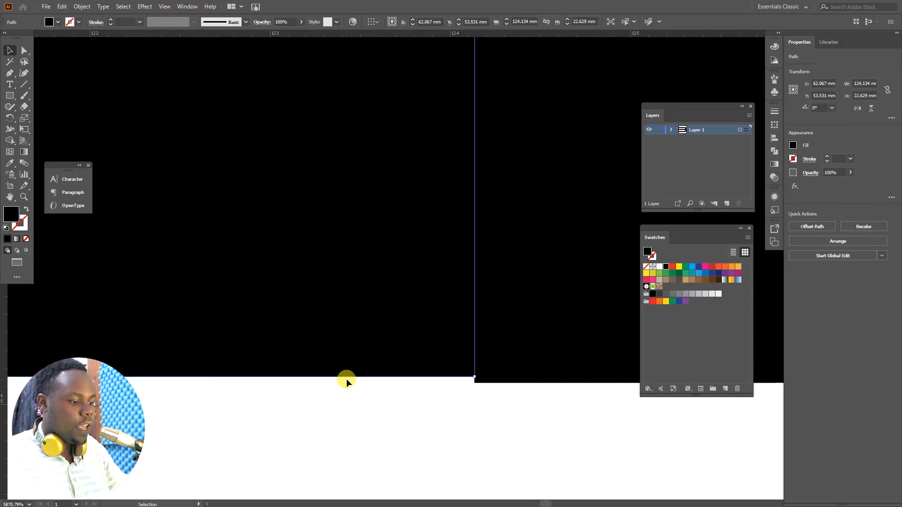
{"action": "key", "text": "z"}
{"action": "left_click_drag", "start_coordinate": [391, 342], "coordinate": [570, 365]}
{"action": "key", "text": "space"}
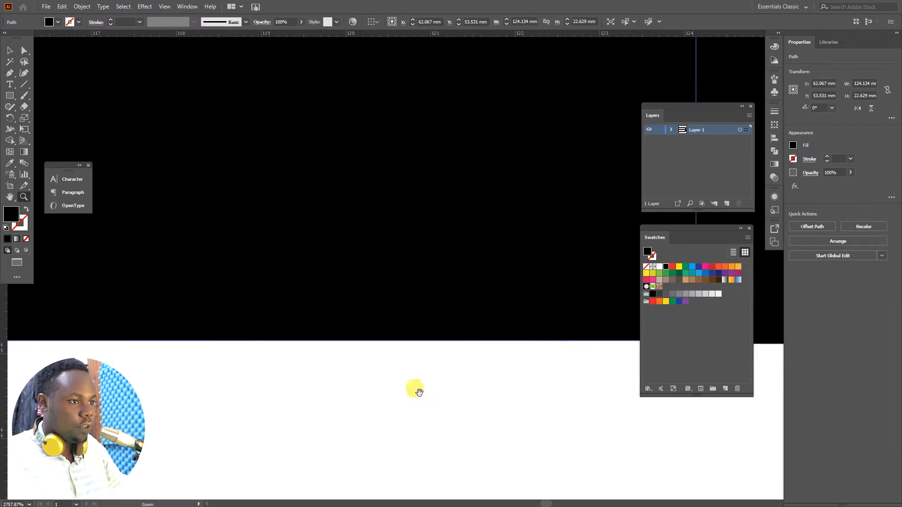
{"action": "left_click_drag", "start_coordinate": [413, 395], "coordinate": [309, 403]}
{"action": "left_click_drag", "start_coordinate": [495, 368], "coordinate": [334, 405]}
{"action": "key", "text": "space"}
{"action": "left_click_drag", "start_coordinate": [571, 363], "coordinate": [622, 368]}
{"action": "left_click_drag", "start_coordinate": [418, 328], "coordinate": [185, 408]}
{"action": "key", "text": "space"}
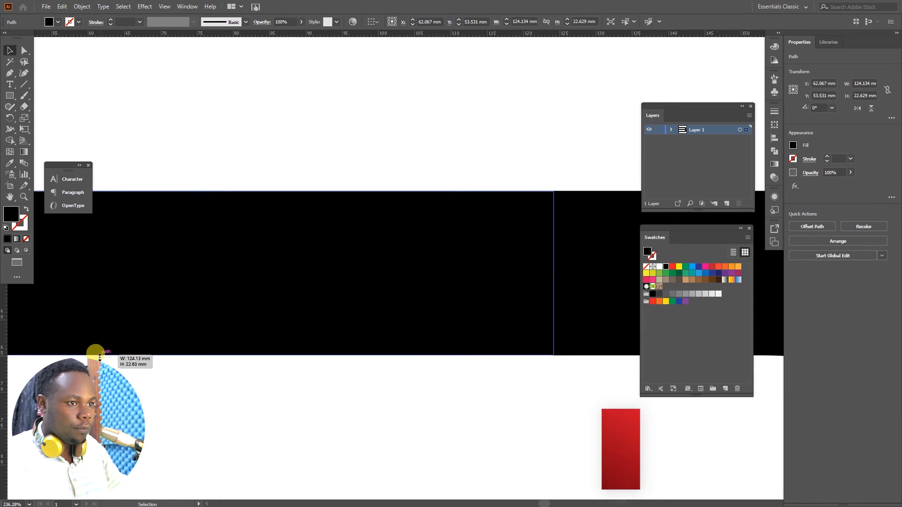
{"action": "left_click_drag", "start_coordinate": [100, 358], "coordinate": [99, 359]}
{"action": "key", "text": "ctrl+z"}
Inspect the offset between the top bar and the B's top stroke, including the corner anchor of the B
{"action": "left_click", "coordinate": [219, 405]}
{"action": "left_click", "coordinate": [557, 332], "text": "ctrl"}
{"action": "left_click_drag", "start_coordinate": [548, 332], "coordinate": [645, 305]}
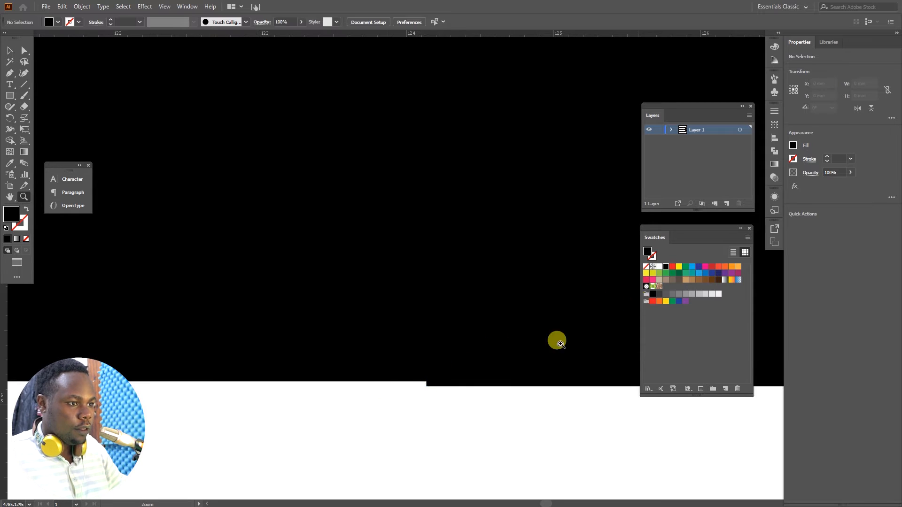
{"action": "left_click_drag", "start_coordinate": [388, 391], "coordinate": [551, 343]}
{"action": "left_click", "coordinate": [524, 372]}
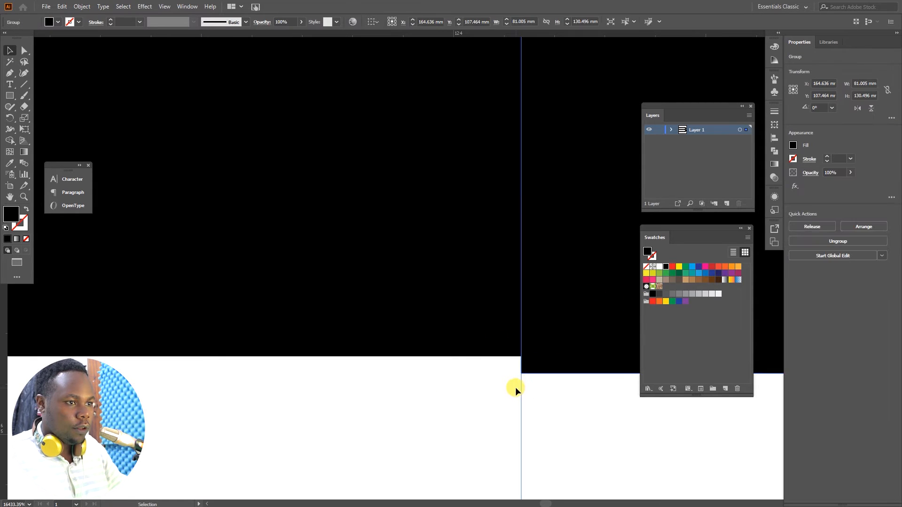
{"action": "key", "text": "p"}
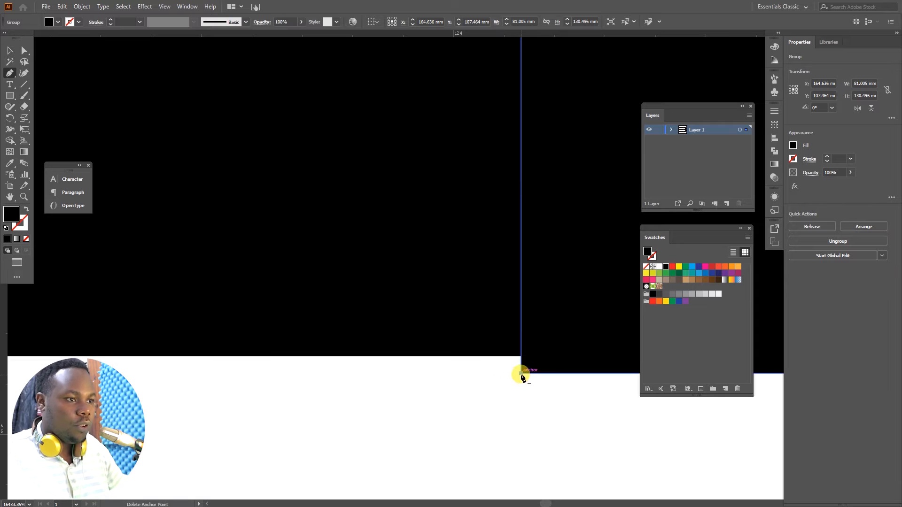
{"action": "key", "text": "v"}
{"action": "left_click", "coordinate": [493, 402]}
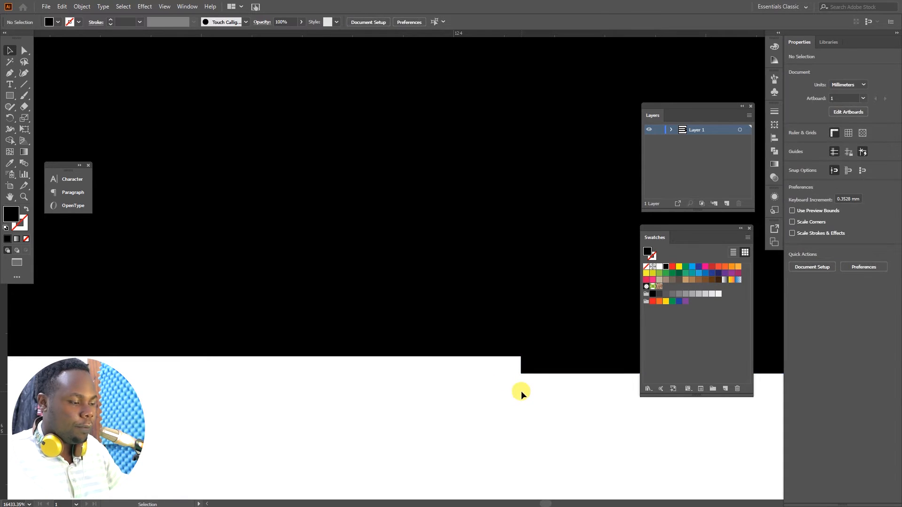
{"action": "key", "text": "p"}
{"action": "left_click", "coordinate": [521, 374]}
{"action": "key", "text": "z"}
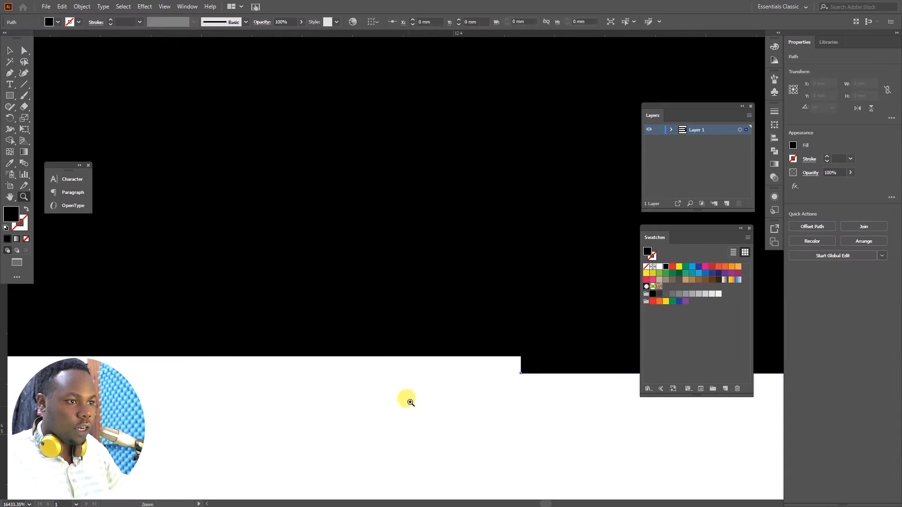
{"action": "key", "text": "alt+space"}
{"action": "left_click", "coordinate": [402, 379]}
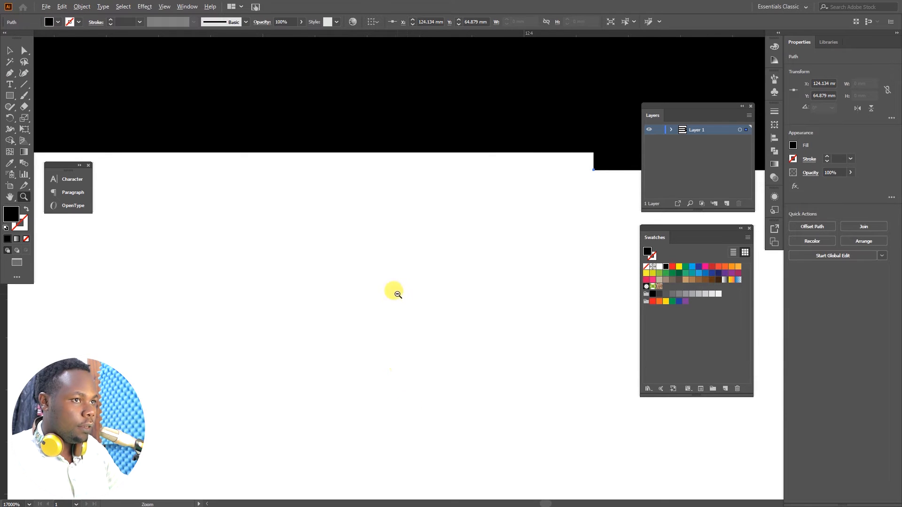
{"action": "scroll", "coordinate": [397, 294], "scroll_direction": "down", "scroll_amount": 3}
{"action": "left_click_drag", "start_coordinate": [367, 259], "coordinate": [442, 429]}
{"action": "scroll", "coordinate": [443, 429], "scroll_direction": "down", "scroll_amount": 1}
{"action": "left_click_drag", "start_coordinate": [404, 371], "coordinate": [437, 454]}
{"action": "left_click_drag", "start_coordinate": [479, 320], "coordinate": [353, 372]}
{"action": "left_click_drag", "start_coordinate": [352, 372], "coordinate": [402, 393]}
{"action": "left_click_drag", "start_coordinate": [466, 397], "coordinate": [490, 387]}
{"action": "left_click_drag", "start_coordinate": [478, 387], "coordinate": [413, 401]}
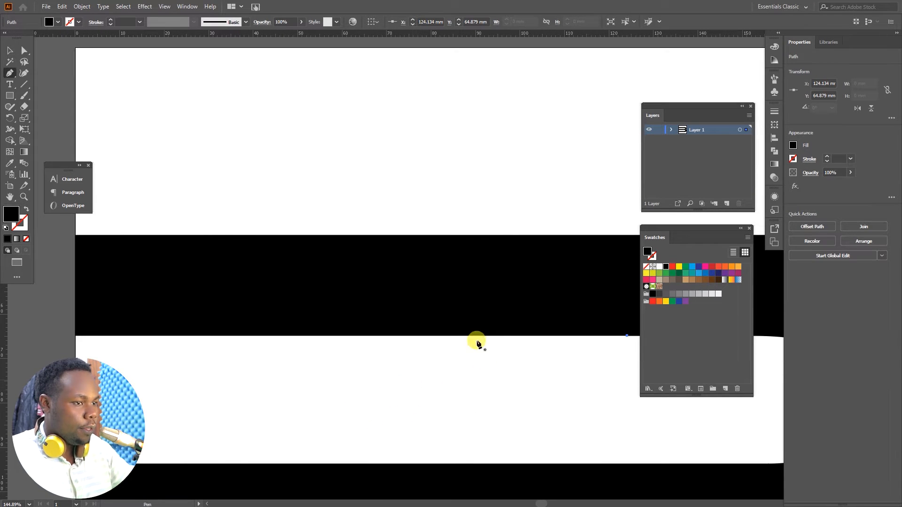
{"action": "left_click", "coordinate": [626, 337]}
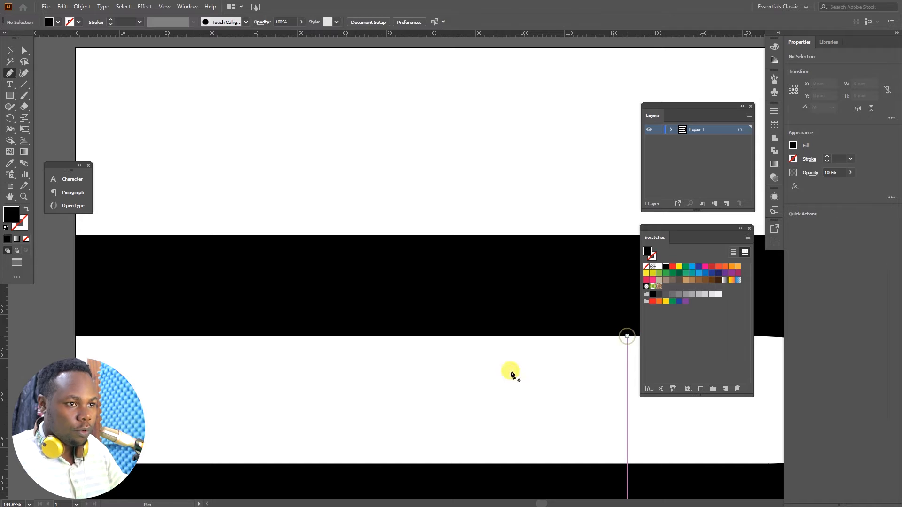
Draw a closed black filler rectangle with the Pen tool along the top bar's lower edge, about 124 mm wide, from the joint to the artboard's left edge
{"action": "left_click", "coordinate": [627, 336]}
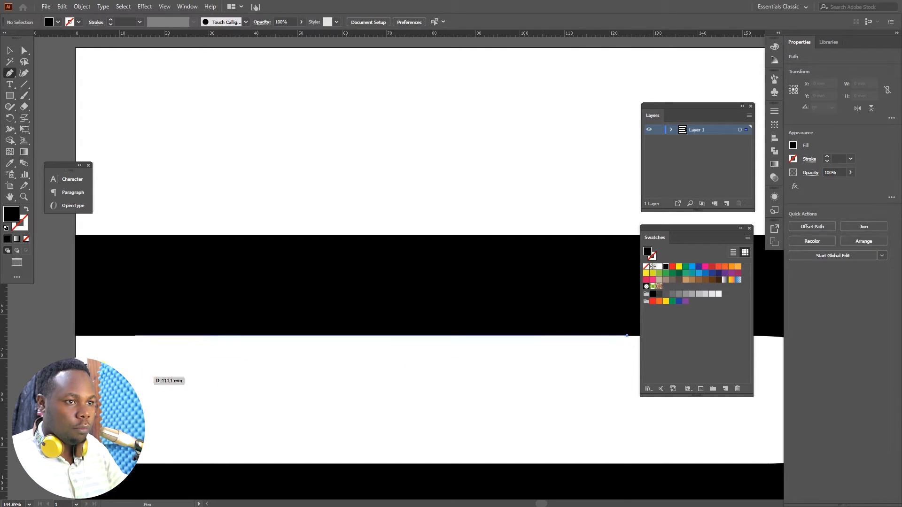
{"action": "left_click", "coordinate": [75, 336]}
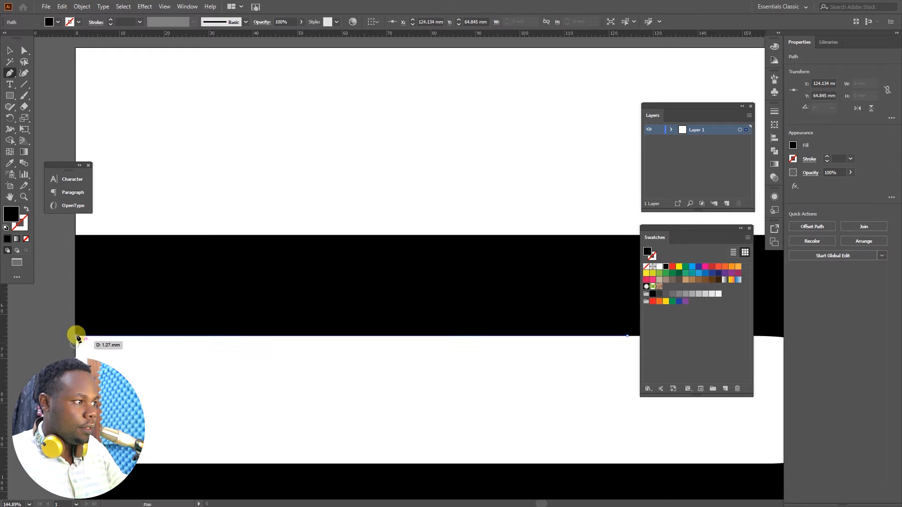
{"action": "left_click", "coordinate": [76, 302], "text": "shift"}
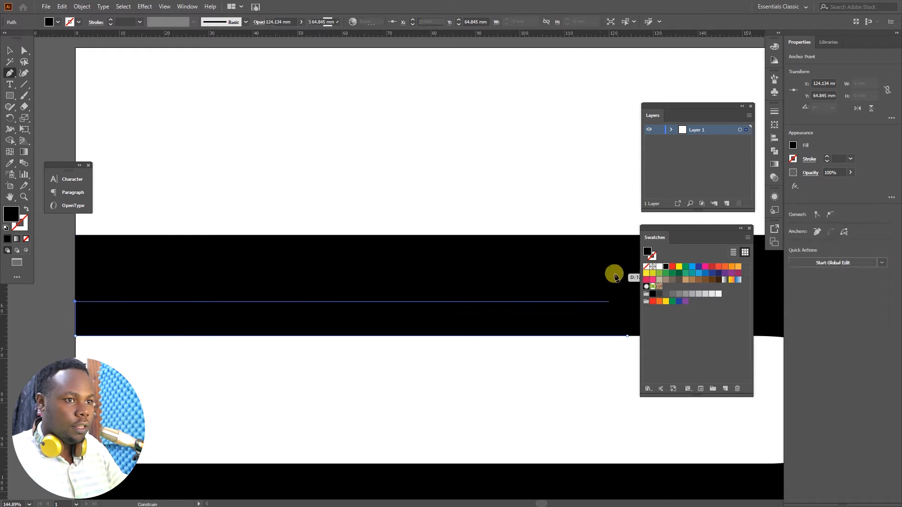
{"action": "left_click", "coordinate": [630, 281], "text": "shift"}
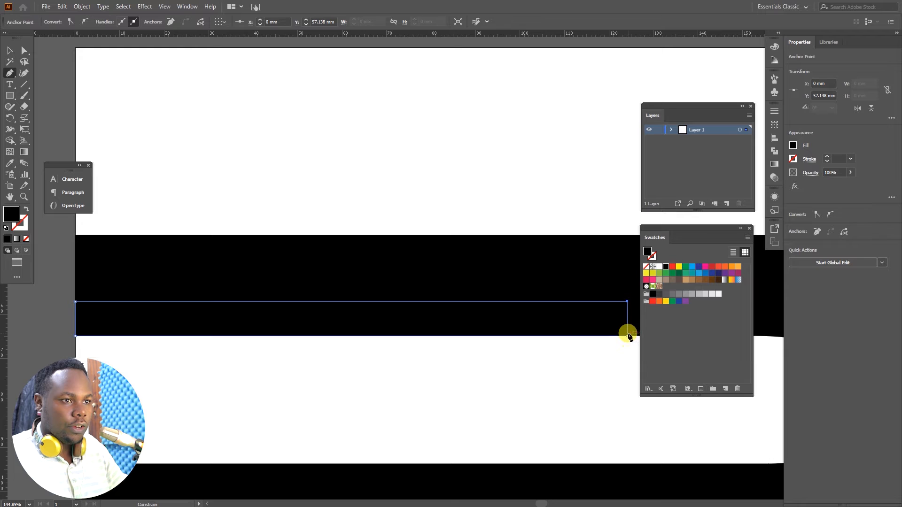
{"action": "left_click", "coordinate": [627, 336]}
{"action": "left_click_drag", "start_coordinate": [569, 366], "coordinate": [228, 366]}
{"action": "key", "text": "v"}
{"action": "left_click", "coordinate": [279, 403]}
Examine how the three bars line up with the B's strokes at their joints
{"action": "key", "text": "z"}
{"action": "left_click_drag", "start_coordinate": [270, 332], "coordinate": [293, 324]}
{"action": "left_click_drag", "start_coordinate": [155, 415], "coordinate": [174, 400]}
{"action": "left_click_drag", "start_coordinate": [256, 362], "coordinate": [134, 446]}
{"action": "left_click_drag", "start_coordinate": [167, 443], "coordinate": [335, 408]}
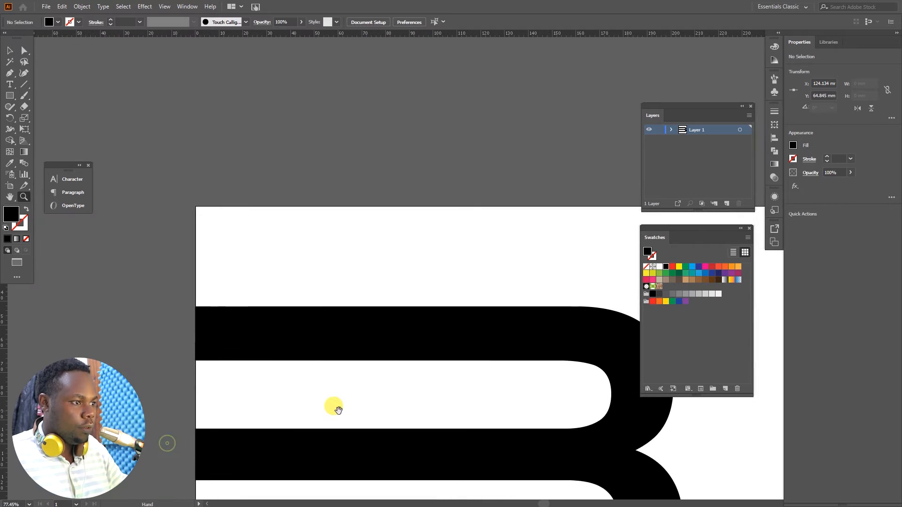
{"action": "key", "text": "v"}
{"action": "left_click_drag", "start_coordinate": [365, 279], "coordinate": [520, 359]}
{"action": "left_click_drag", "start_coordinate": [573, 405], "coordinate": [570, 406]}
{"action": "left_click_drag", "start_coordinate": [523, 390], "coordinate": [432, 255]}
{"action": "left_click", "coordinate": [423, 306]}
{"action": "left_click", "coordinate": [393, 313]}
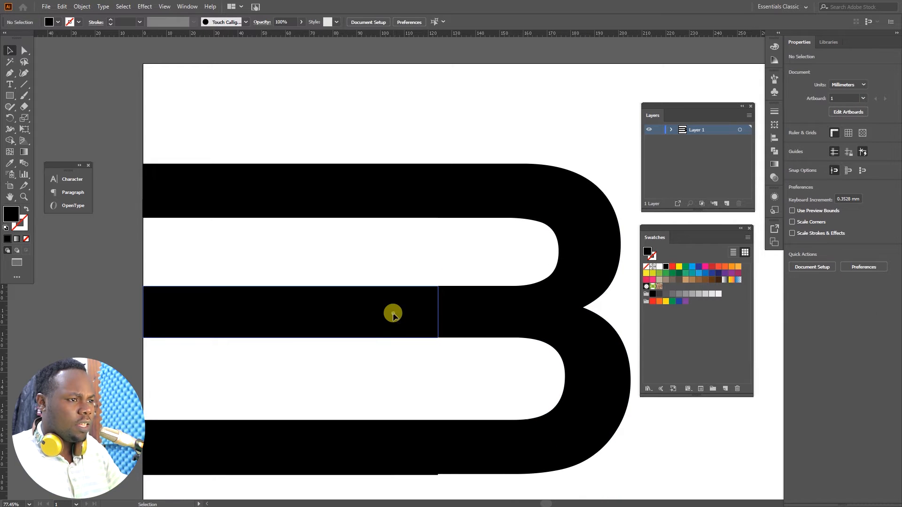
Check the joints of the middle and bottom bars up close, and delete the bottom bar
{"action": "key", "text": "z"}
{"action": "left_click_drag", "start_coordinate": [439, 339], "coordinate": [528, 334]}
{"action": "left_click_drag", "start_coordinate": [528, 334], "coordinate": [416, 438]}
{"action": "key", "text": "v"}
{"action": "left_click", "coordinate": [440, 116]}
{"action": "key", "text": "z"}
{"action": "left_click_drag", "start_coordinate": [437, 219], "coordinate": [312, 265]}
{"action": "left_click_drag", "start_coordinate": [356, 284], "coordinate": [438, 177]}
{"action": "key", "text": "v"}
{"action": "left_click", "coordinate": [428, 345]}
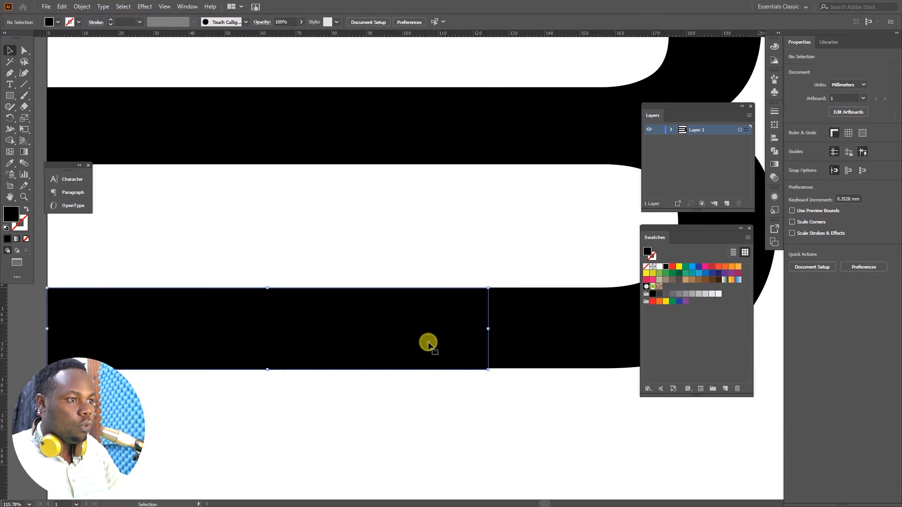
{"action": "key", "text": "Delete"}
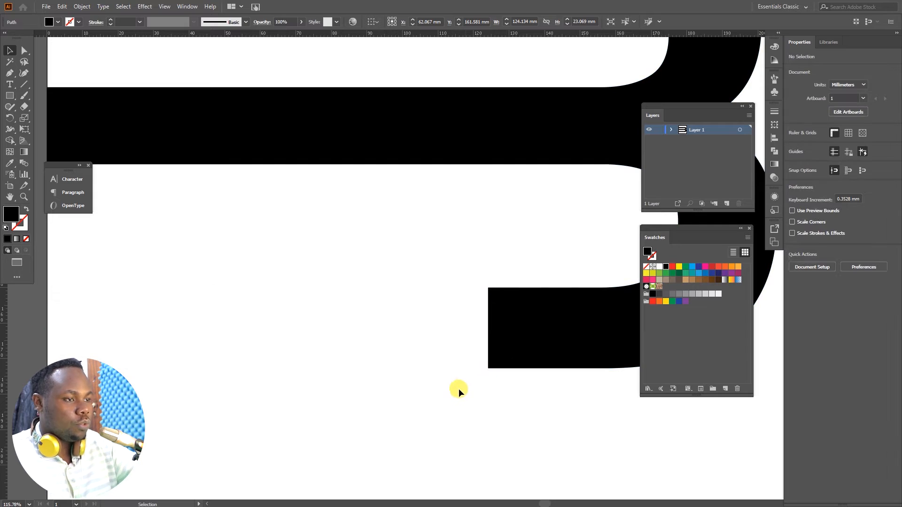
Unite the top bar and its filler rectangle into one shape with Pathfinder
{"action": "key", "text": "z"}
{"action": "left_click_drag", "start_coordinate": [418, 335], "coordinate": [288, 352]}
{"action": "left_click_drag", "start_coordinate": [361, 387], "coordinate": [353, 422]}
{"action": "key", "text": "v"}
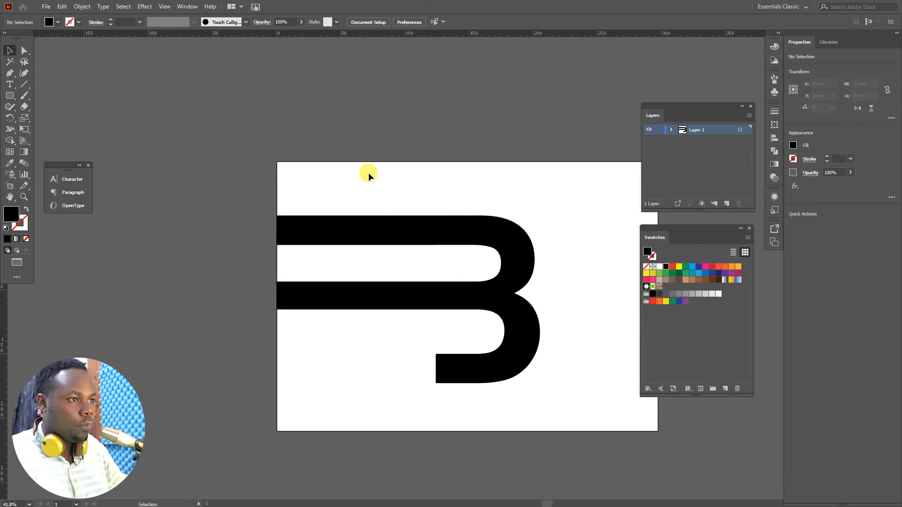
{"action": "left_click_drag", "start_coordinate": [410, 267], "coordinate": [419, 270]}
{"action": "left_click", "coordinate": [433, 257]}
{"action": "left_click_drag", "start_coordinate": [335, 185], "coordinate": [435, 259]}
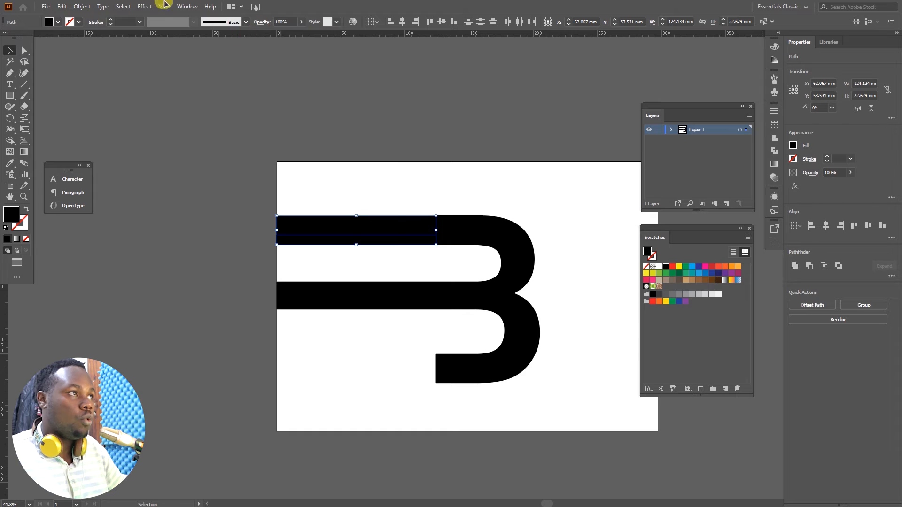
{"action": "left_click", "coordinate": [184, 6]}
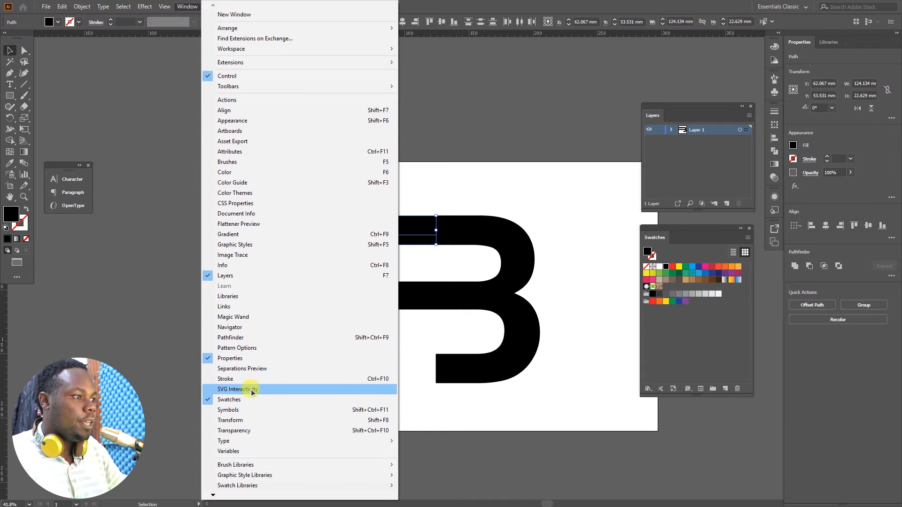
{"action": "left_click", "coordinate": [264, 338]}
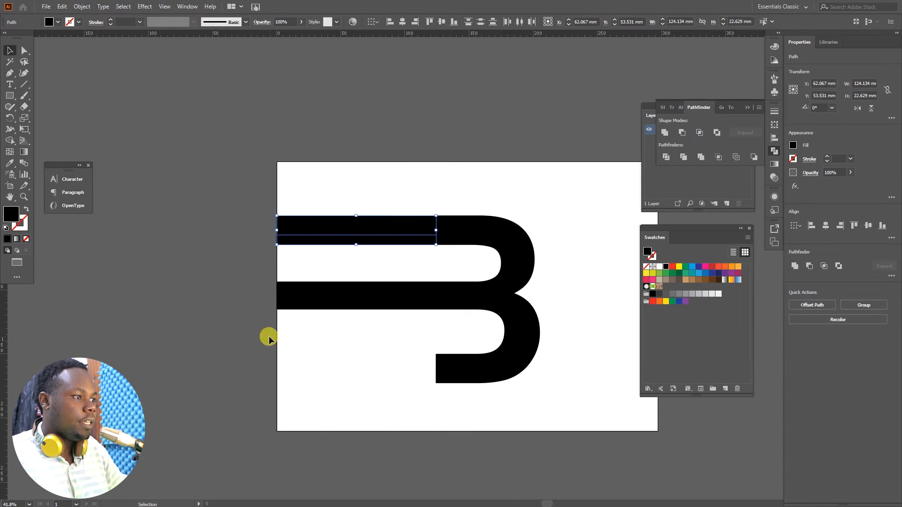
{"action": "left_click", "coordinate": [665, 133]}
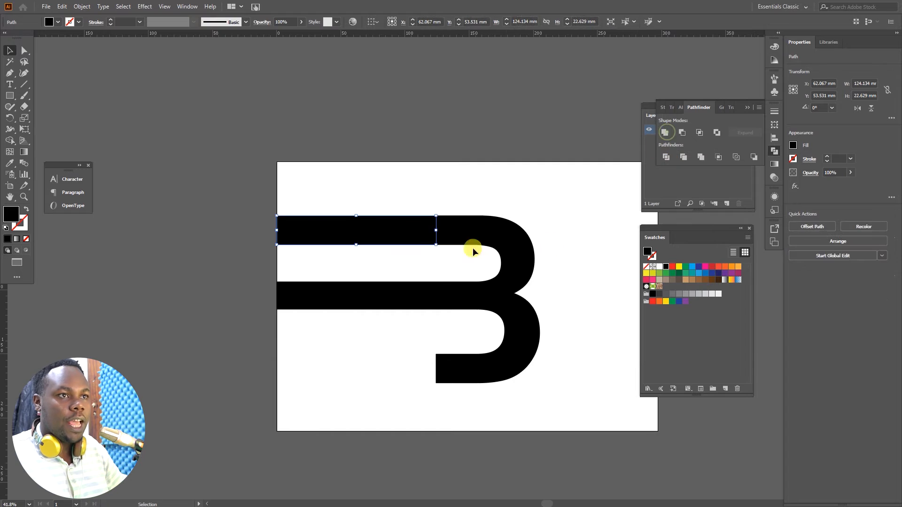
Duplicate the united top bar down onto the B's bottom stroke, flush with the artboard's left edge
{"action": "left_click", "coordinate": [739, 100]}
{"action": "left_click_drag", "start_coordinate": [378, 238], "coordinate": [362, 377]}
{"action": "left_click", "coordinate": [415, 395]}
Unite the B and its three bars into a single shape with Pathfinder
{"action": "left_click_drag", "start_coordinate": [335, 411], "coordinate": [558, 162]}
{"action": "left_click_drag", "start_coordinate": [499, 266], "coordinate": [420, 276]}
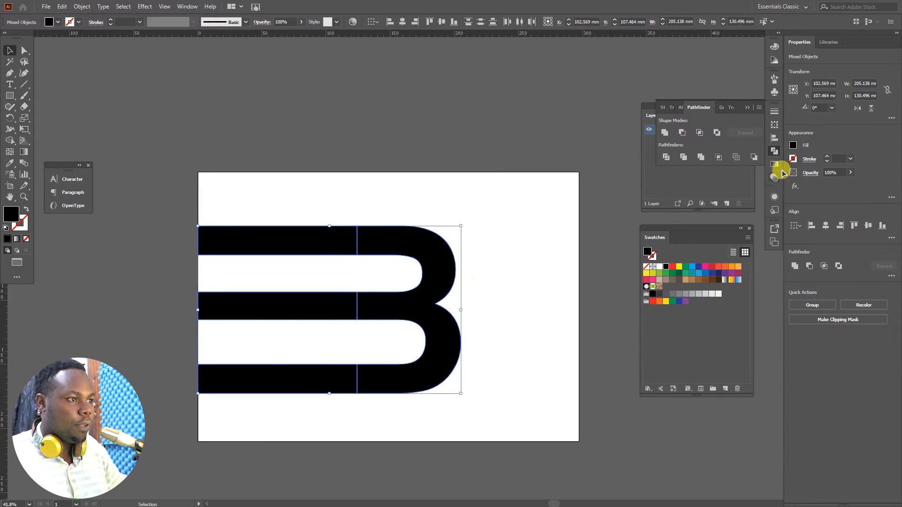
{"action": "left_click", "coordinate": [670, 134]}
{"action": "left_click", "coordinate": [570, 262]}
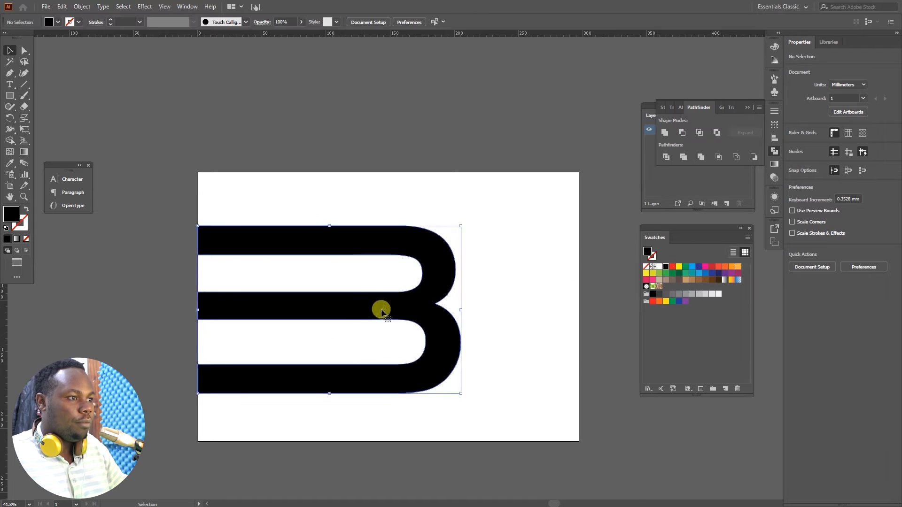
Scale the united B down proportionally, keeping its bar ends flush with the artboard's left edge
{"action": "left_click", "coordinate": [376, 309]}
{"action": "key", "text": "a"}
{"action": "key", "text": "v"}
{"action": "left_click_drag", "start_coordinate": [460, 311], "coordinate": [409, 340]}
{"action": "left_click", "coordinate": [475, 311]}
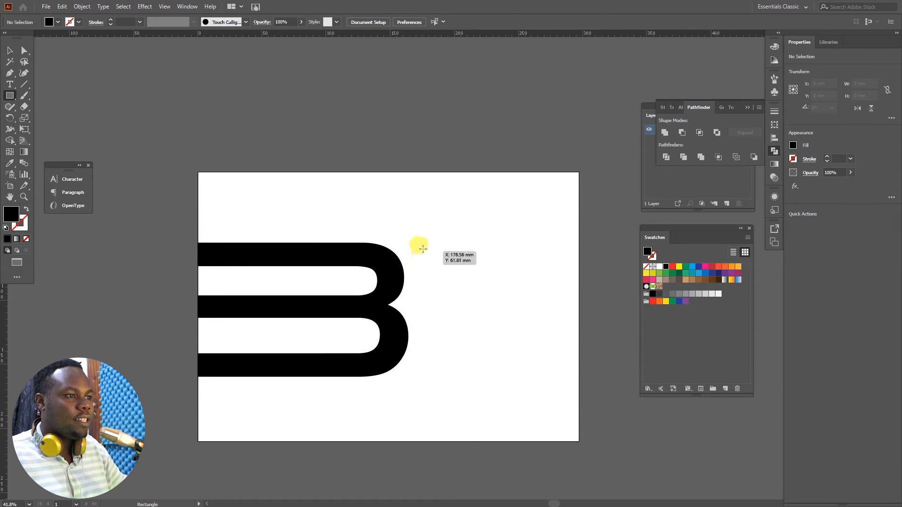
Draw a black rectangle about 86 mm wide and 104 mm tall, matching the B's height, and place it just right of the B
{"action": "mouse_move", "coordinate": [333, 246]}
{"action": "left_mouse_down"}
{"action": "mouse_move", "coordinate": [410, 355]}
{"action": "mouse_move", "coordinate": [414, 375]}
{"action": "left_mouse_up"}
{"action": "key", "text": "v"}
{"action": "left_click_drag", "start_coordinate": [464, 310], "coordinate": [438, 318]}
{"action": "left_click_drag", "start_coordinate": [332, 351], "coordinate": [437, 332]}
{"action": "left_click", "coordinate": [435, 401]}
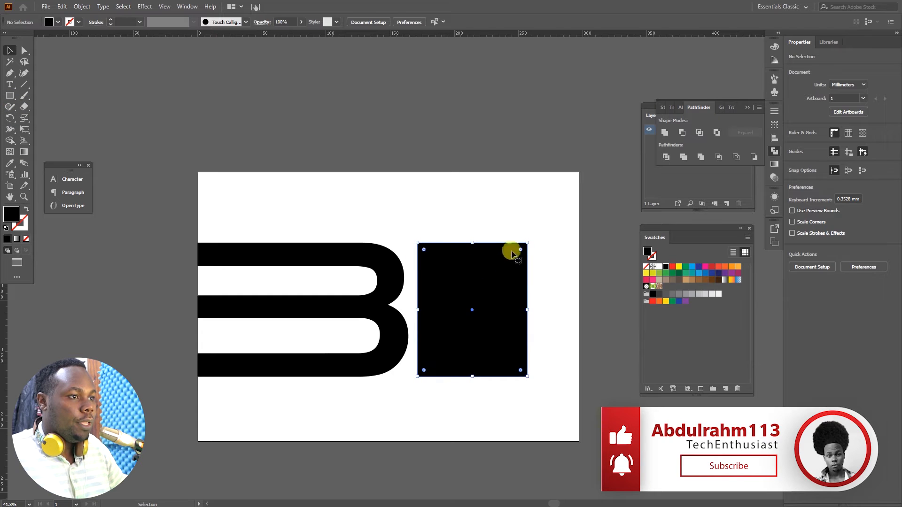
Round all corners of the black rectangle to the maximum radius of about 42.8 mm
{"action": "mouse_move", "coordinate": [520, 249]}
{"action": "left_mouse_down"}
{"action": "mouse_move", "coordinate": [478, 284]}
{"action": "mouse_move", "coordinate": [519, 249]}
{"action": "mouse_move", "coordinate": [510, 263]}
{"action": "left_mouse_up"}
{"action": "left_click", "coordinate": [540, 334]}
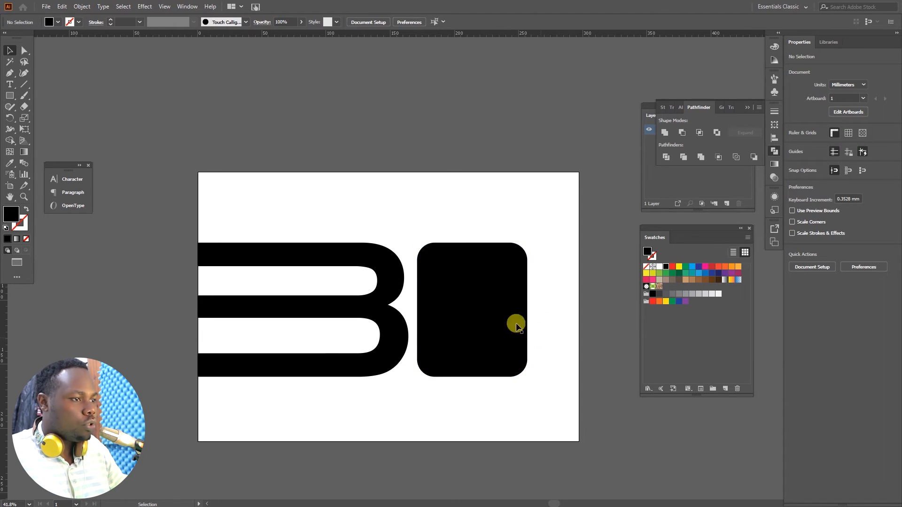
{"action": "left_click", "coordinate": [511, 264]}
{"action": "left_click_drag", "start_coordinate": [513, 261], "coordinate": [441, 369]}
{"action": "left_click", "coordinate": [570, 347]}
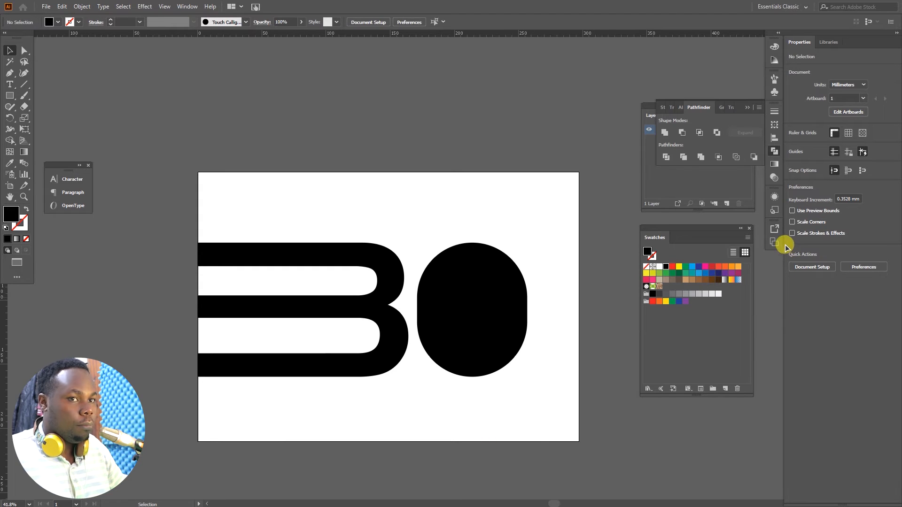
Place a line of placeholder text below the shapes and set its size to 80 pt
{"action": "key", "text": "t"}
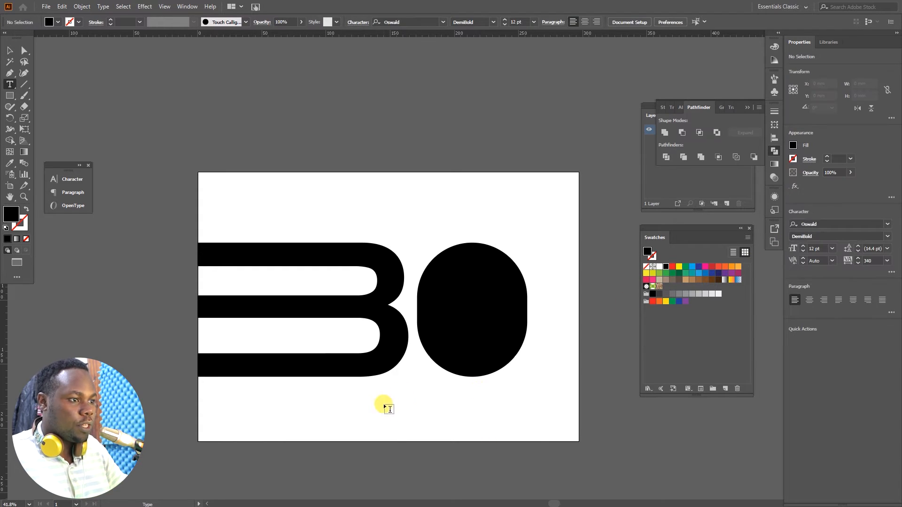
{"action": "left_click", "coordinate": [383, 404]}
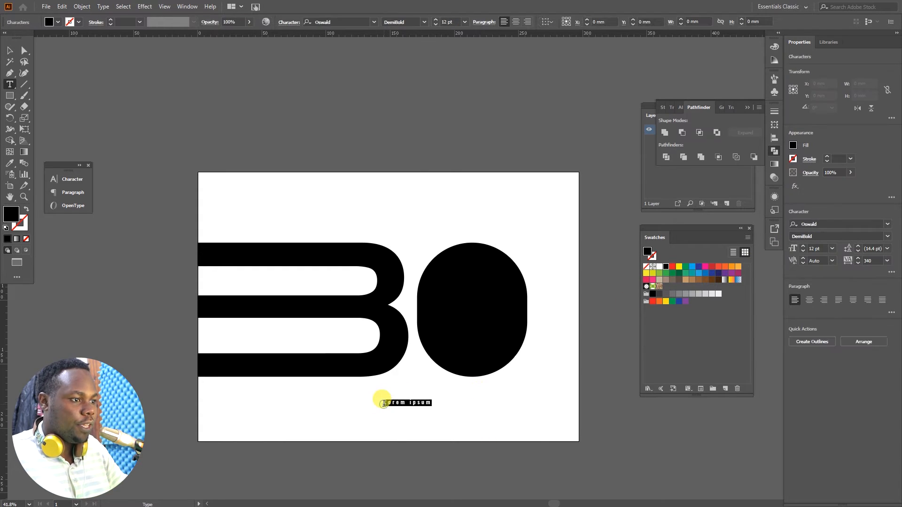
{"action": "left_click", "coordinate": [434, 21], "text": "shift"}
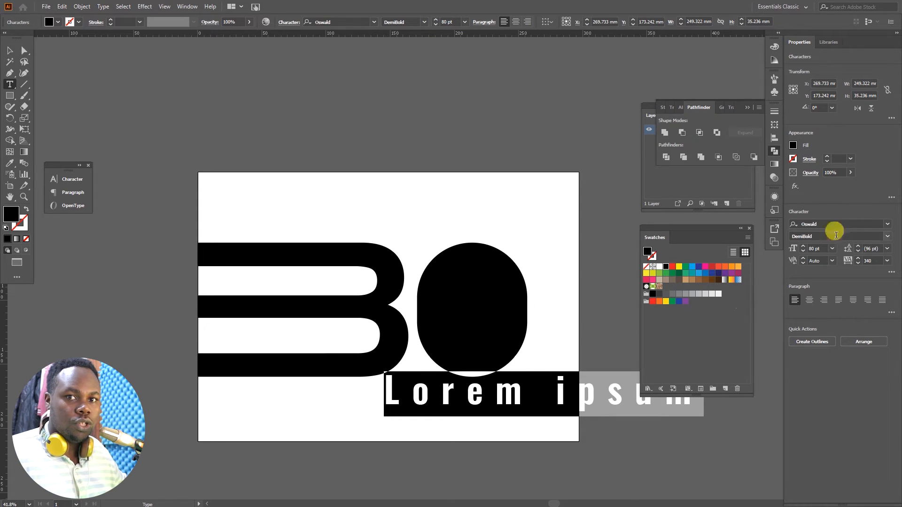
Preview the installed fonts on the placeholder text, and delete the text
{"action": "left_click", "coordinate": [886, 229]}
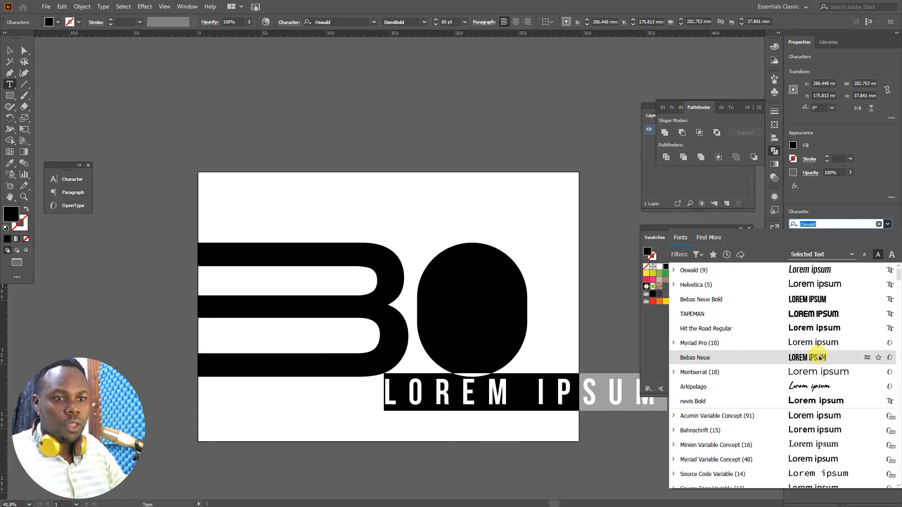
{"action": "scroll", "coordinate": [808, 331], "scroll_direction": "down", "scroll_amount": 5}
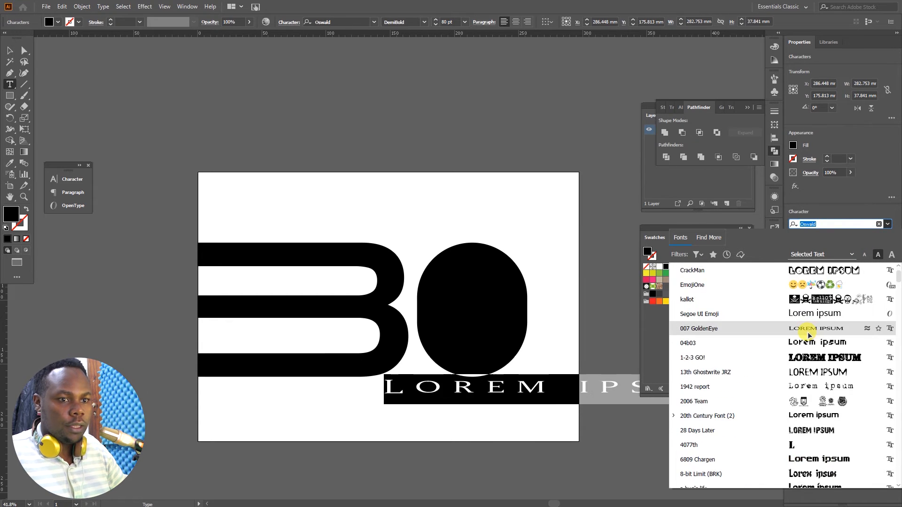
{"action": "scroll", "coordinate": [760, 403], "scroll_direction": "down", "scroll_amount": 10}
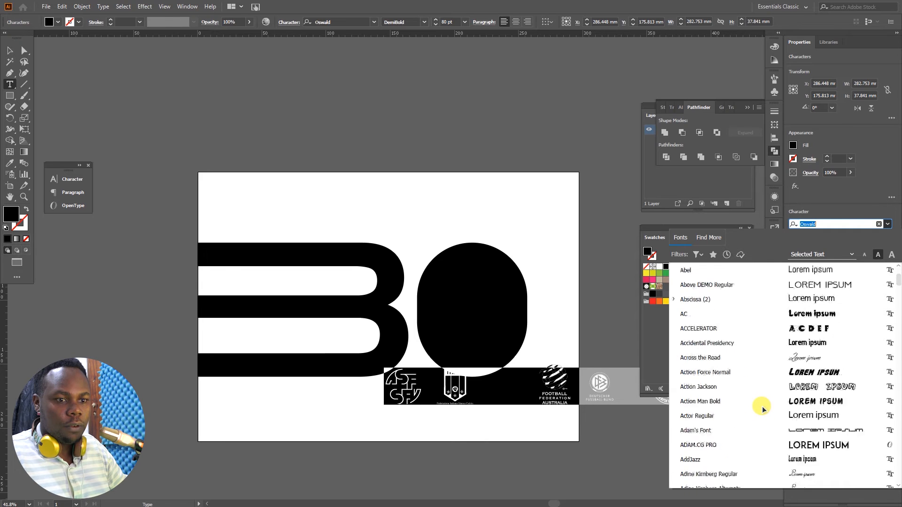
{"action": "scroll", "coordinate": [762, 407], "scroll_direction": "down", "scroll_amount": 10}
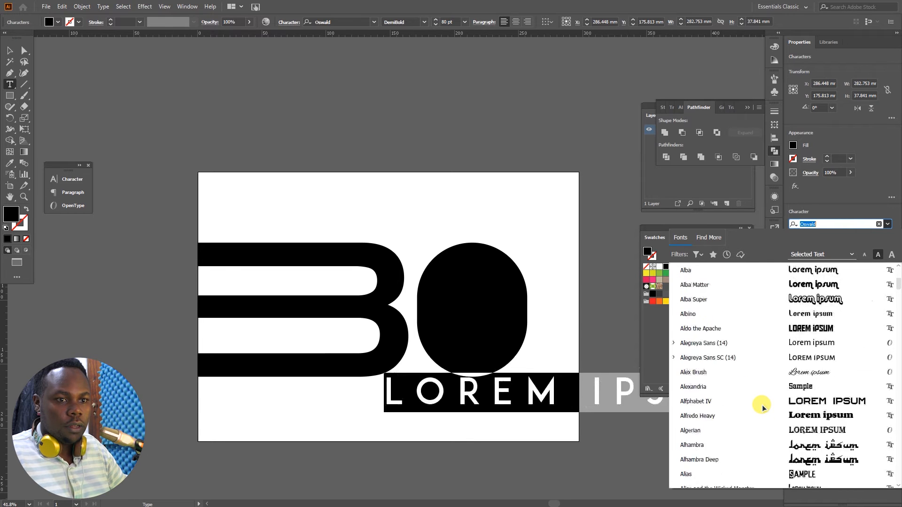
{"action": "scroll", "coordinate": [762, 407], "scroll_direction": "down", "scroll_amount": 10}
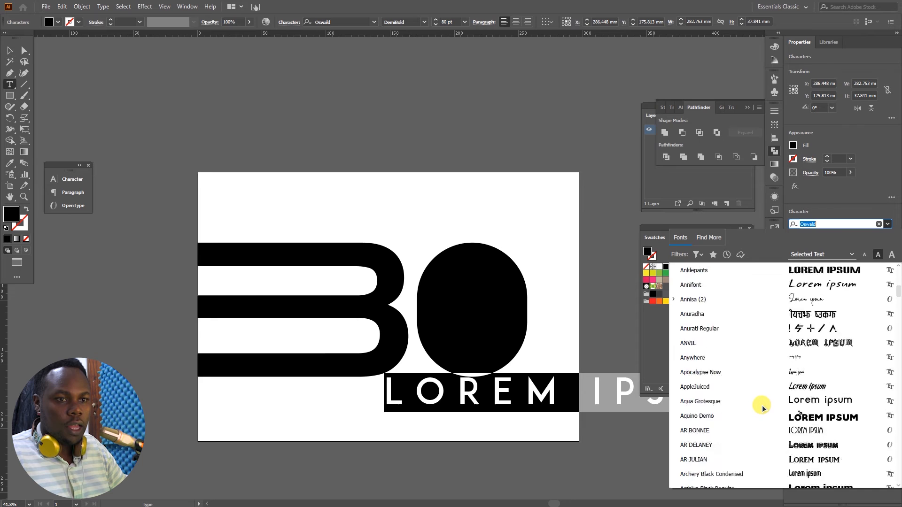
{"action": "scroll", "coordinate": [761, 407], "scroll_direction": "down", "scroll_amount": 6}
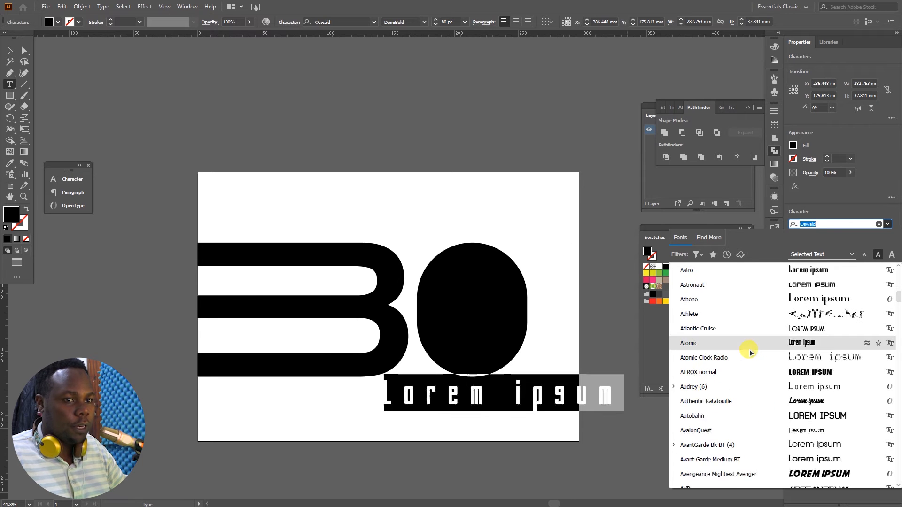
{"action": "scroll", "coordinate": [746, 347], "scroll_direction": "up", "scroll_amount": 3}
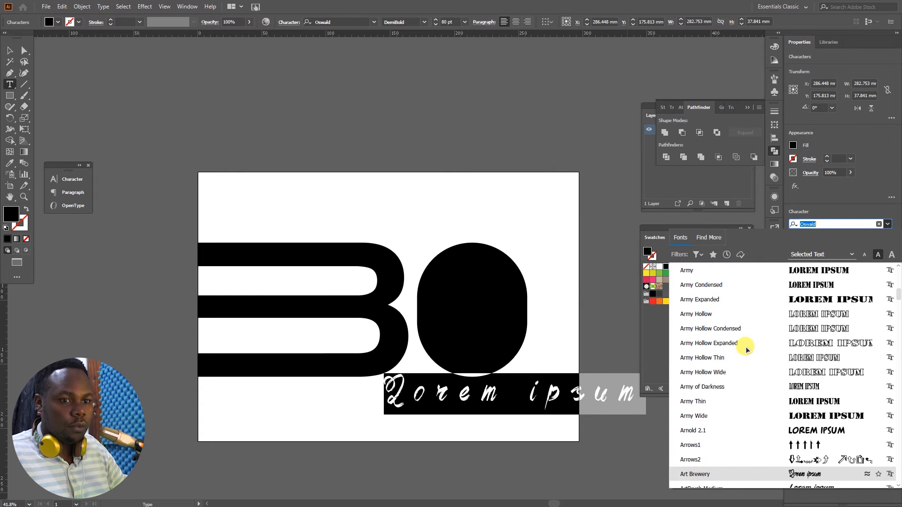
{"action": "left_click", "coordinate": [18, 52]}
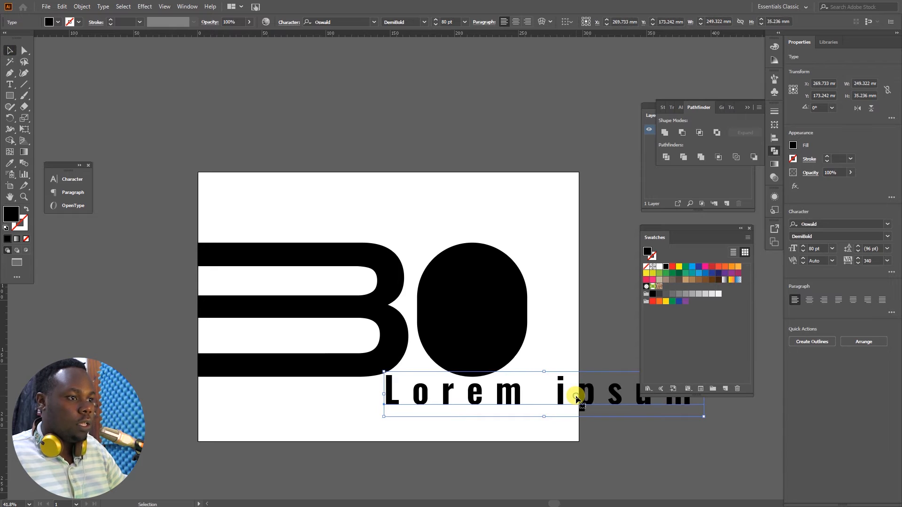
{"action": "key", "text": "Delete"}
Square off the corners of the black rounded shape beside the B, and delete the shape
{"action": "left_click", "coordinate": [425, 324]}
{"action": "key", "text": "a"}
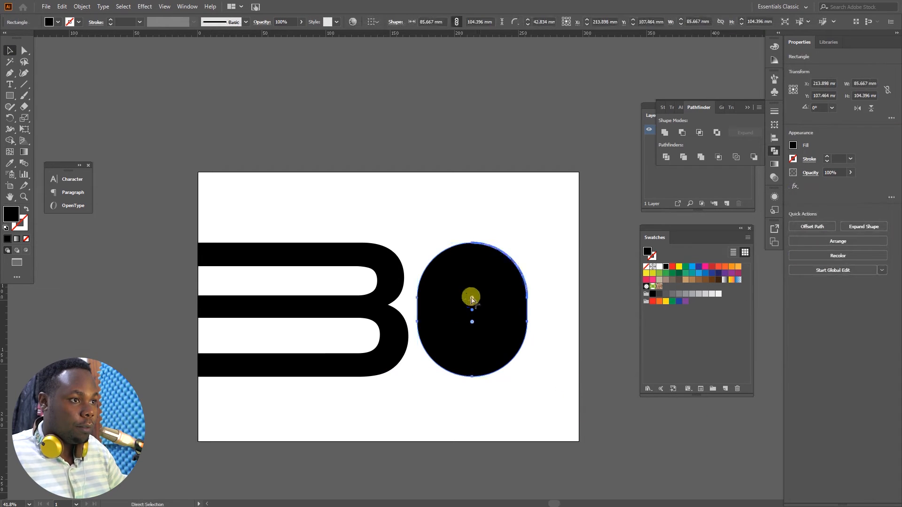
{"action": "left_click_drag", "start_coordinate": [472, 288], "coordinate": [512, 188]}
{"action": "left_click", "coordinate": [145, 177]}
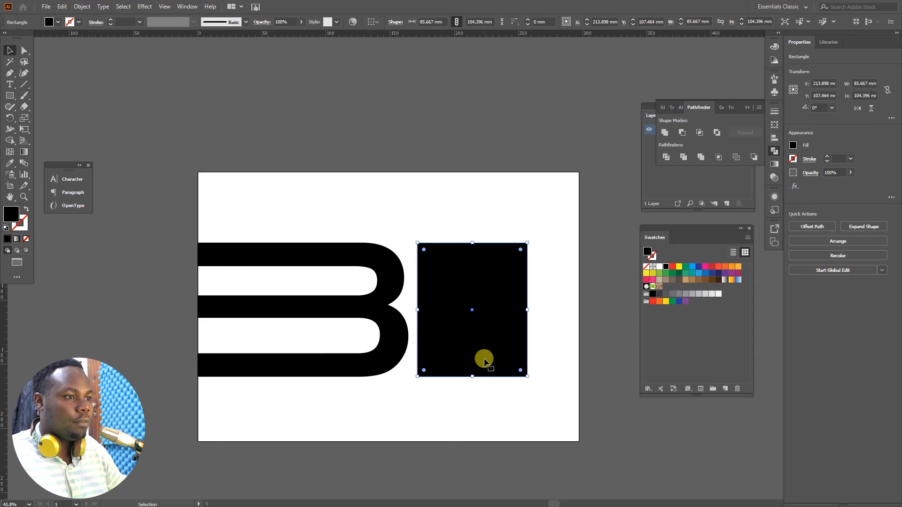
{"action": "key", "text": "Delete"}
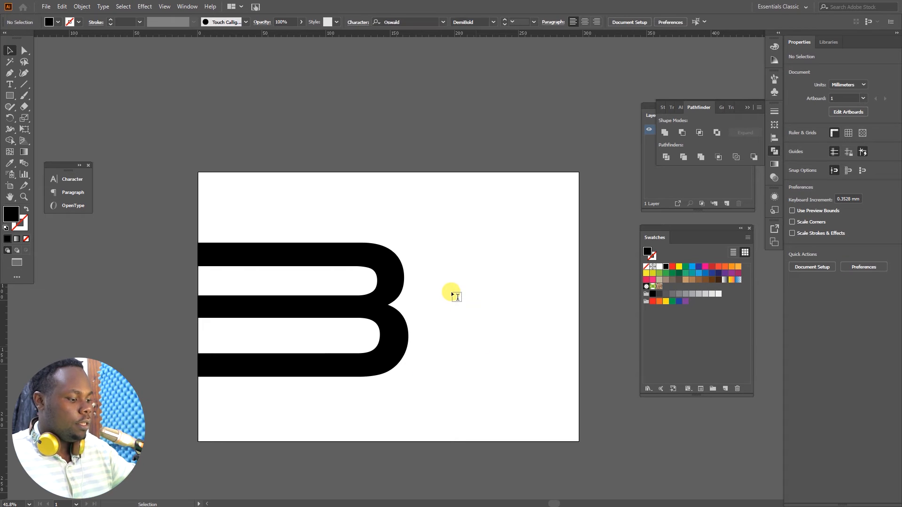
Add the text "0" to the blank area just right of the B in 80 pt Oswald DemiBold
{"action": "left_click", "coordinate": [451, 291]}
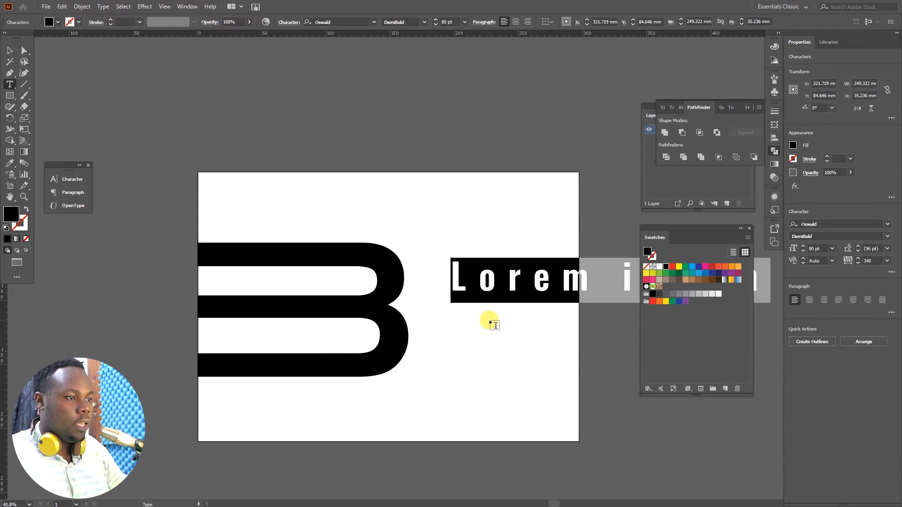
{"action": "type", "text": ")"}
{"action": "key", "text": "BackSpace"}
{"action": "type", "text": "0"}
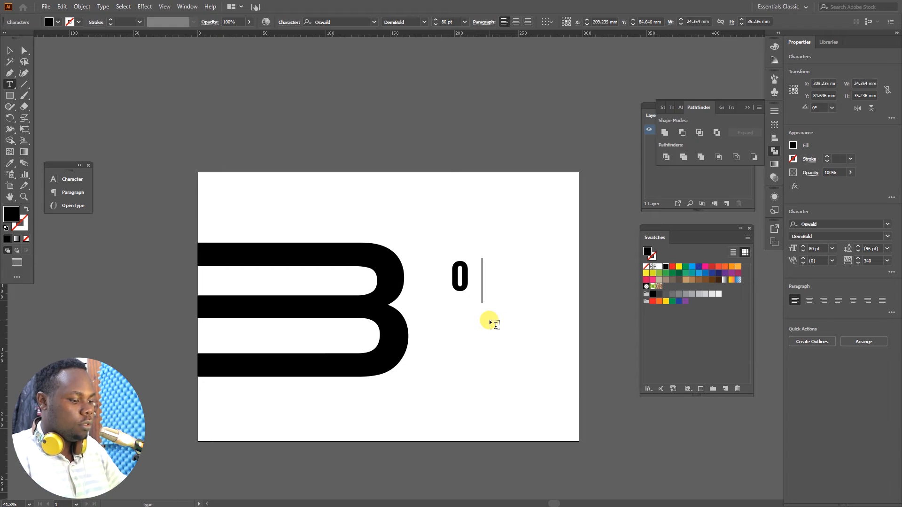
{"action": "left_click", "coordinate": [10, 51]}
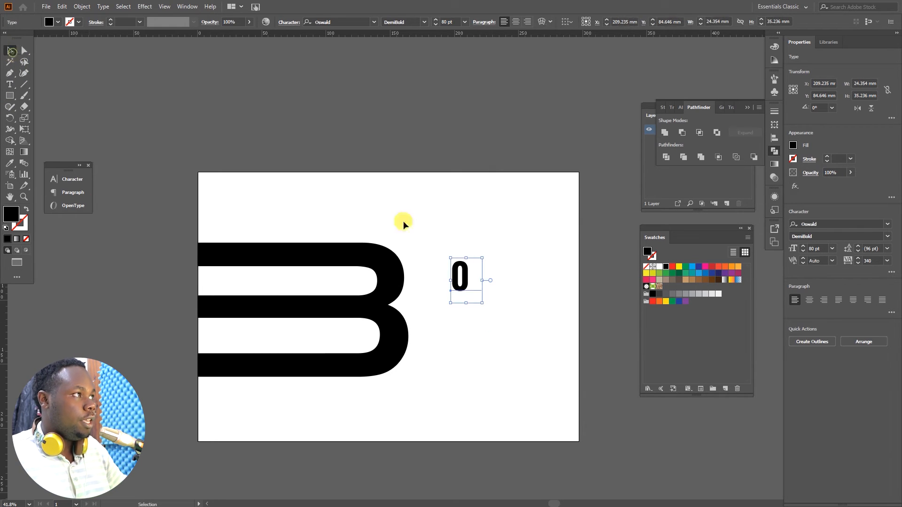
Enlarge the 0 to about 350 pt to roughly match the B's height, and place it just right of the B
{"action": "left_click_drag", "start_coordinate": [481, 304], "coordinate": [564, 422]}
{"action": "left_click_drag", "start_coordinate": [476, 351], "coordinate": [292, 326]}
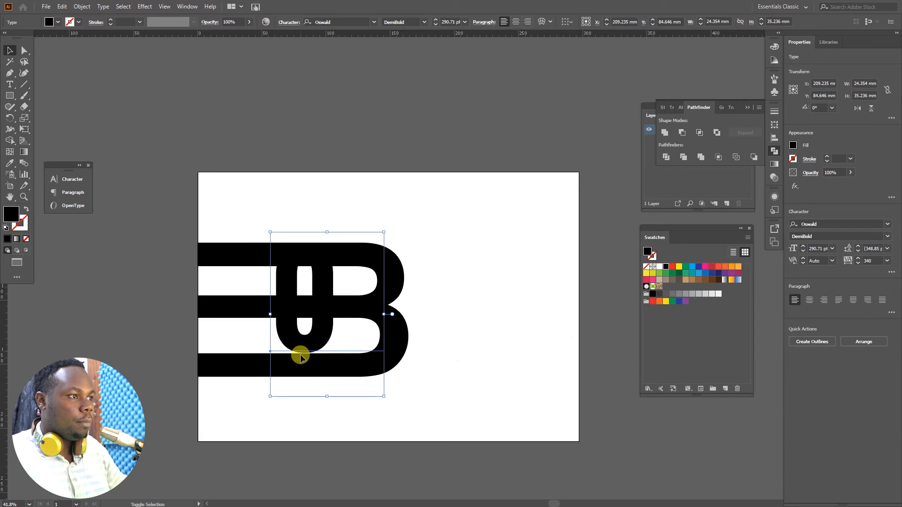
{"action": "left_click_drag", "start_coordinate": [326, 393], "coordinate": [327, 430]}
{"action": "left_click_drag", "start_coordinate": [328, 346], "coordinate": [474, 316]}
Convert the 0 to outlines and deselect it
{"action": "right_click", "coordinate": [476, 318]}
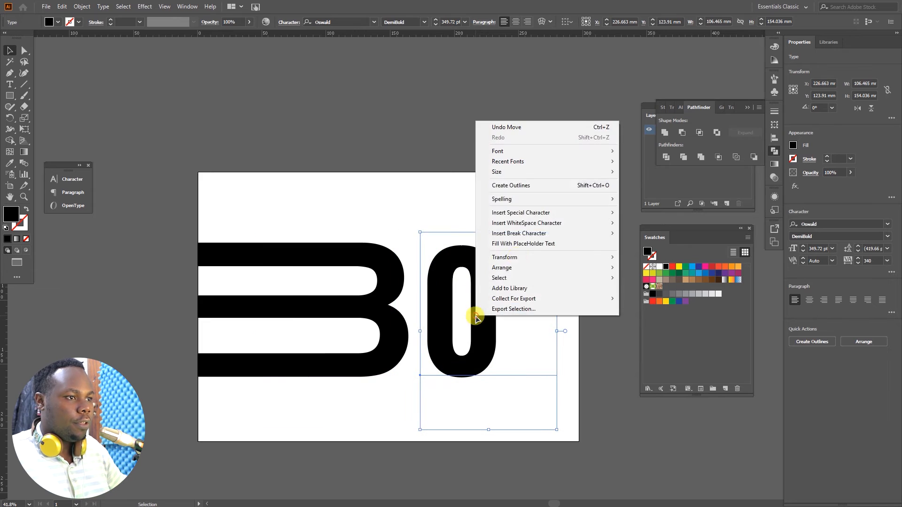
{"action": "left_click", "coordinate": [525, 187]}
{"action": "left_click", "coordinate": [462, 212]}
Draw a black rectangle about 64 mm wide covering the lower half of the 0
{"action": "key", "text": "z"}
{"action": "left_click_drag", "start_coordinate": [455, 321], "coordinate": [480, 315]}
{"action": "key", "text": "v"}
{"action": "left_click", "coordinate": [512, 320]}
{"action": "key", "text": "z"}
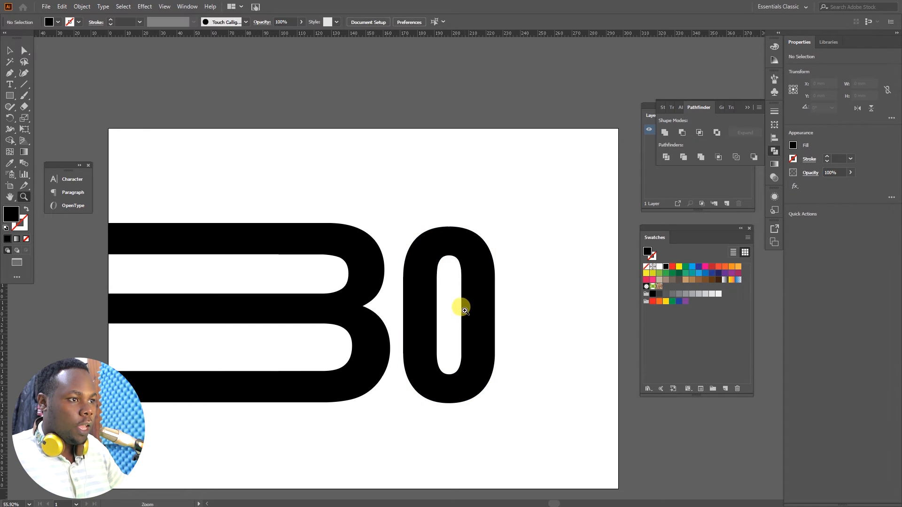
{"action": "key", "text": "m"}
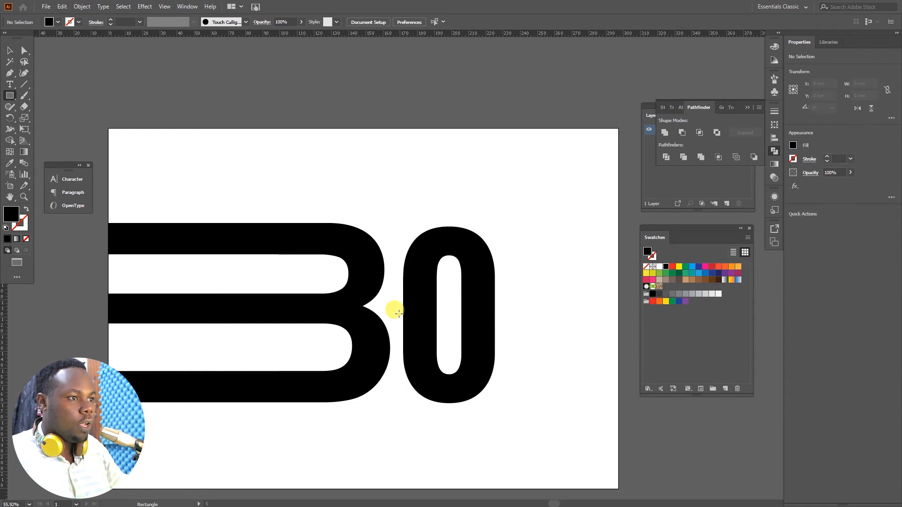
{"action": "left_click_drag", "start_coordinate": [396, 306], "coordinate": [504, 415]}
{"action": "key", "text": "v"}
Remove the rectangle and the lower half of the 0 with the Shape Builder, leaving only the upper arch
{"action": "left_click_drag", "start_coordinate": [401, 190], "coordinate": [522, 396]}
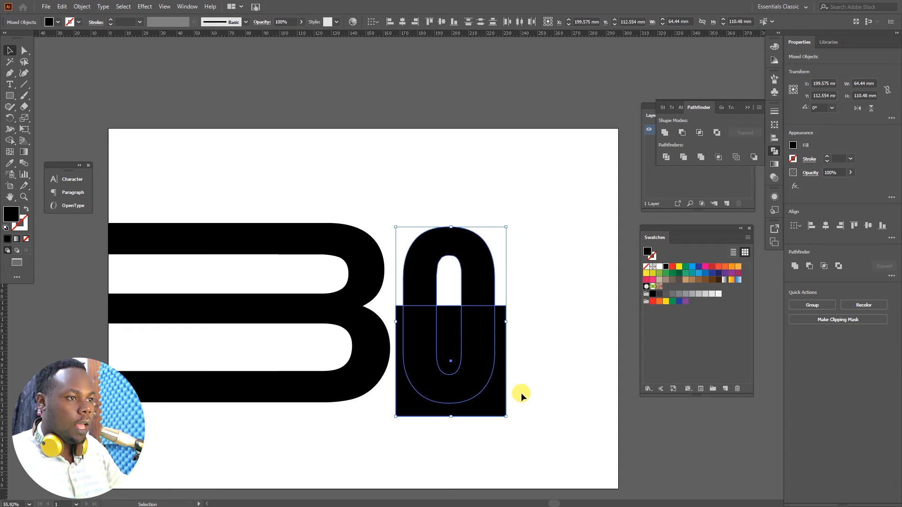
{"action": "key", "text": "shift+m"}
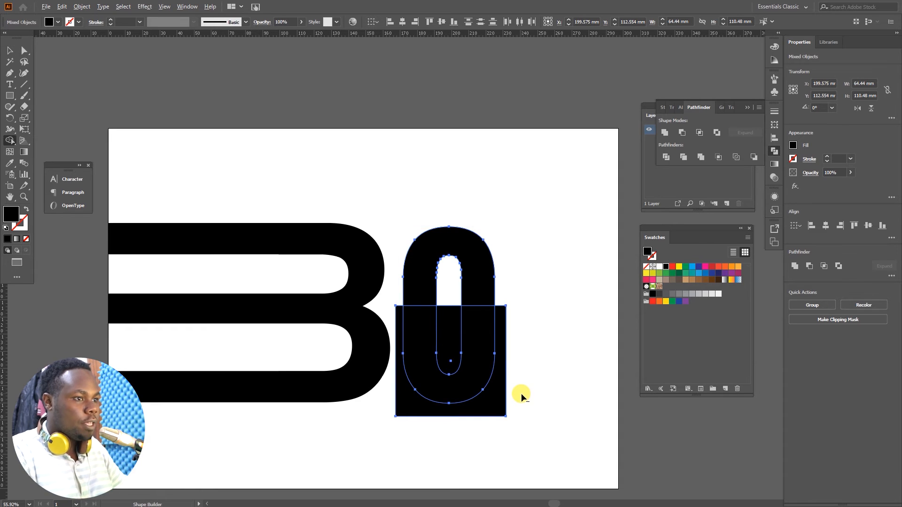
{"action": "left_click_drag", "start_coordinate": [429, 376], "coordinate": [500, 412]}
{"action": "key", "text": "v"}
{"action": "left_click", "coordinate": [495, 382]}
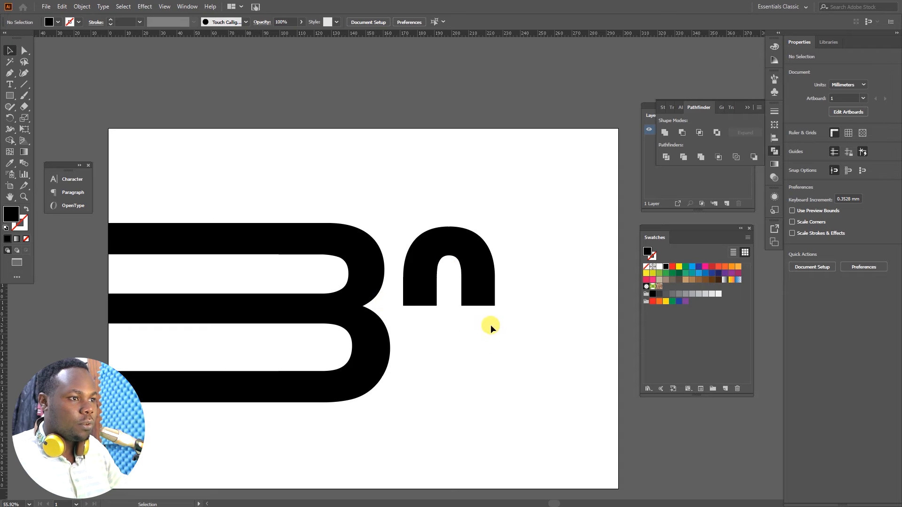
Draw a small upright black pill with fully rounded ends below the arch, as wide as its opening
{"action": "left_click", "coordinate": [10, 96]}
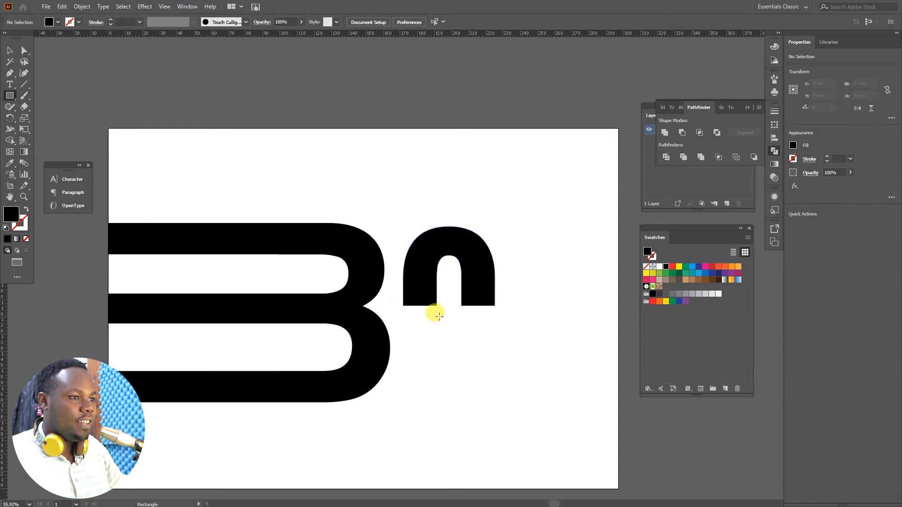
{"action": "left_click_drag", "start_coordinate": [436, 311], "coordinate": [446, 339]}
{"action": "key", "text": "v"}
{"action": "left_click", "coordinate": [497, 326]}
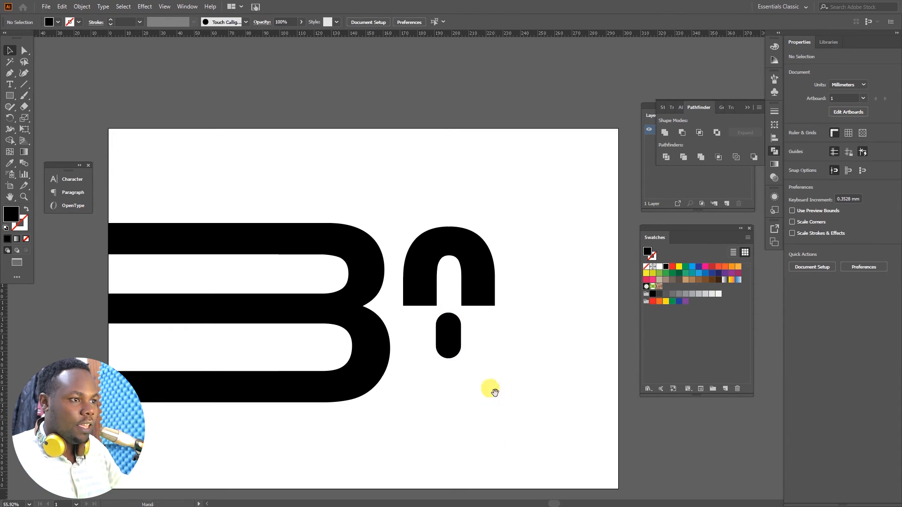
Try rounding the bottom corners of the arch's two legs, and undo the rounding
{"action": "left_click_drag", "start_coordinate": [494, 392], "coordinate": [539, 389]}
{"action": "left_click", "coordinate": [460, 307]}
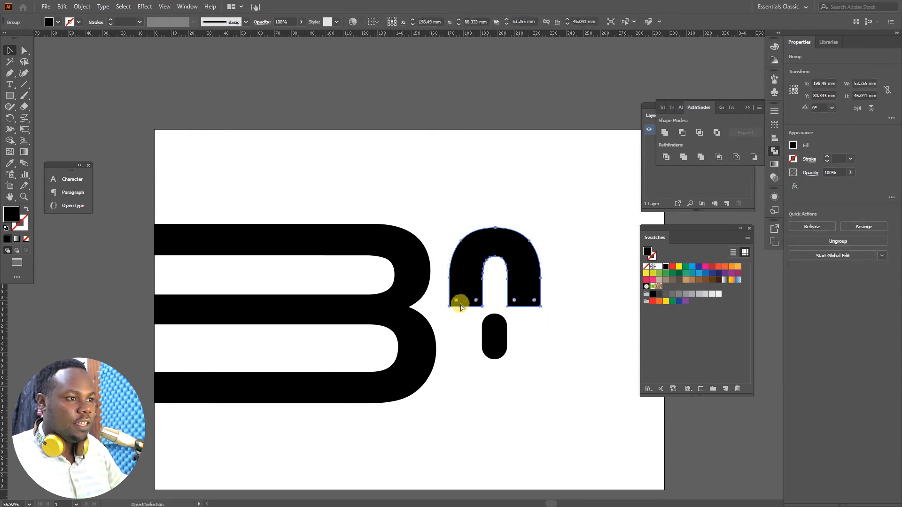
{"action": "left_click_drag", "start_coordinate": [457, 303], "coordinate": [390, 300]}
{"action": "left_click", "coordinate": [564, 240]}
{"action": "key", "text": "z"}
{"action": "left_click_drag", "start_coordinate": [454, 320], "coordinate": [429, 332]}
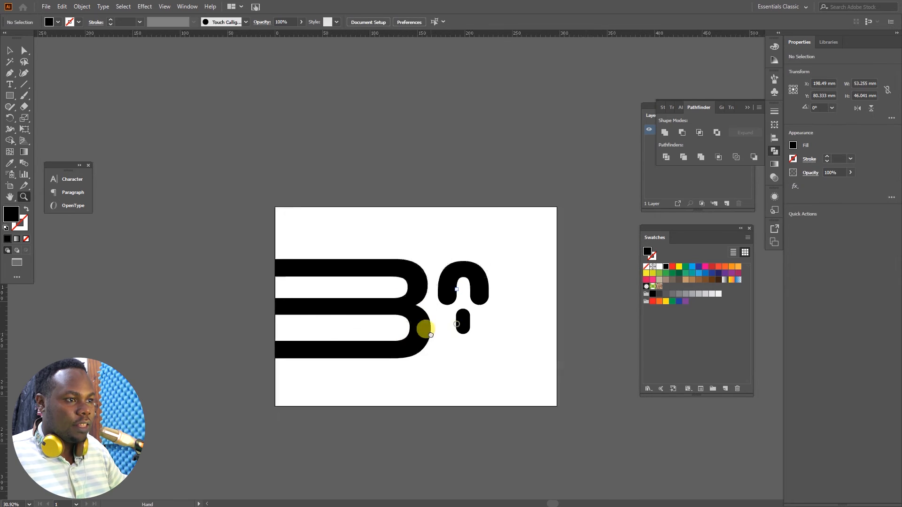
{"action": "left_click_drag", "start_coordinate": [484, 310], "coordinate": [531, 296]}
{"action": "key", "text": "v"}
{"action": "key", "text": "ctrl+z"}
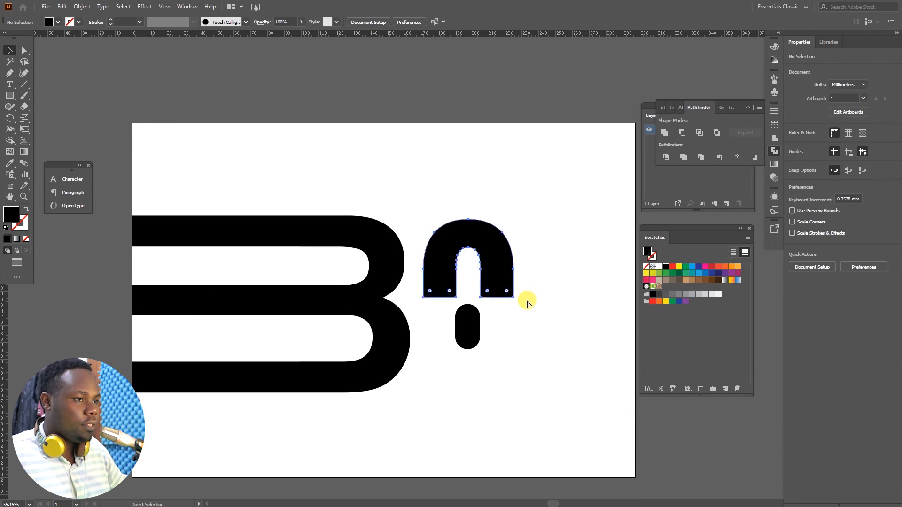
Shorten the pill to a round dot inside the arch's opening, and enlarge the arch around it
{"action": "left_click", "coordinate": [512, 339]}
{"action": "left_click_drag", "start_coordinate": [471, 326], "coordinate": [457, 266]}
{"action": "left_click", "coordinate": [493, 295]}
{"action": "left_click_drag", "start_coordinate": [513, 258], "coordinate": [538, 258]}
{"action": "left_click", "coordinate": [511, 366]}
Scale the arch and dot together to about 67 by 58 mm, and place them right of the B, flush with its top
{"action": "left_click", "coordinate": [484, 279]}
{"action": "left_click", "coordinate": [517, 311], "text": "shift"}
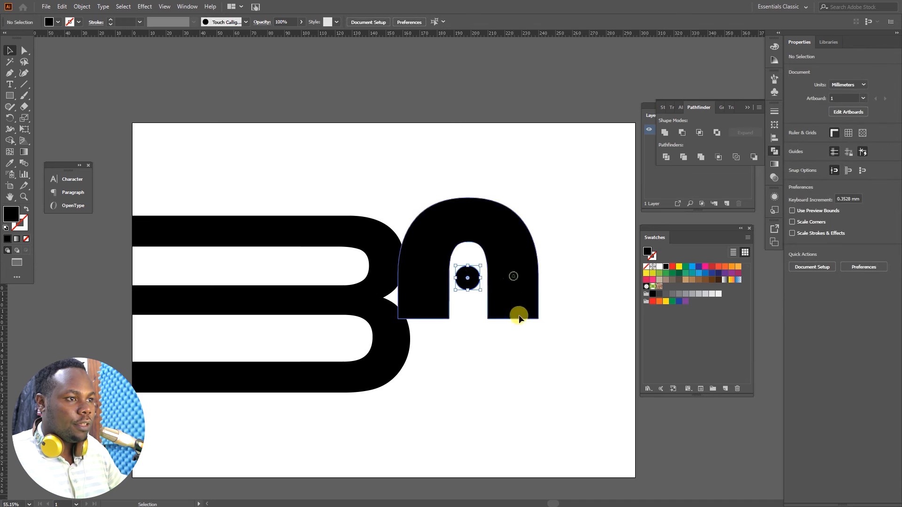
{"action": "left_click_drag", "start_coordinate": [539, 318], "coordinate": [430, 391]}
{"action": "left_click", "coordinate": [532, 291]}
{"action": "left_click_drag", "start_coordinate": [412, 354], "coordinate": [596, 329]}
{"action": "left_click", "coordinate": [560, 427]}
{"action": "key", "text": "ctrl+z"}
{"action": "key", "text": "ctrl+z"}
{"action": "key", "text": "ctrl+z"}
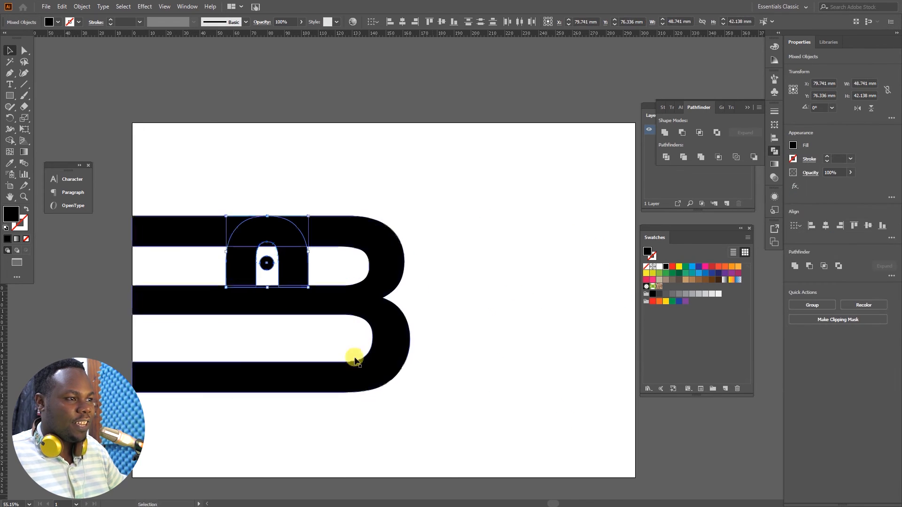
{"action": "left_click_drag", "start_coordinate": [305, 286], "coordinate": [338, 313]}
{"action": "left_click_drag", "start_coordinate": [330, 276], "coordinate": [512, 278]}
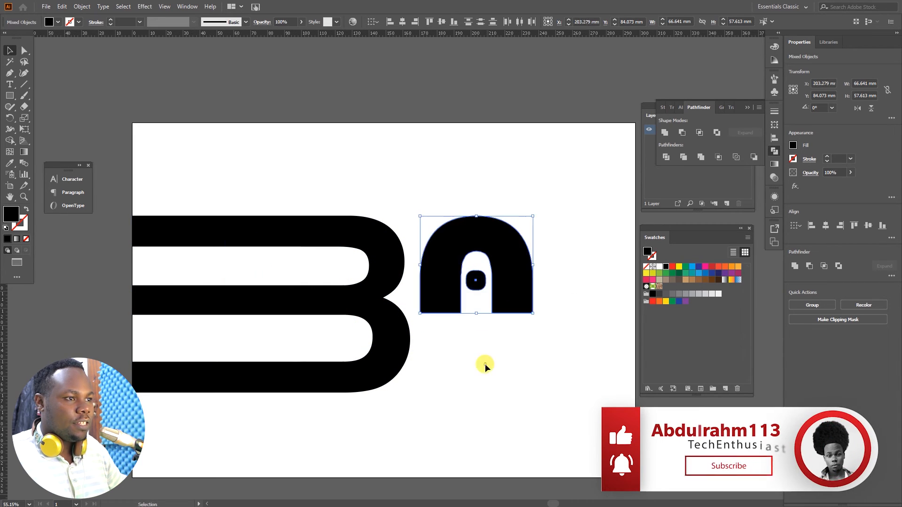
{"action": "left_click", "coordinate": [532, 354]}
Stack four thin black horizontal bars as wide as the arch beneath it, reaching down to about the B's bottom edge
{"action": "left_click_drag", "start_coordinate": [553, 346], "coordinate": [557, 341]}
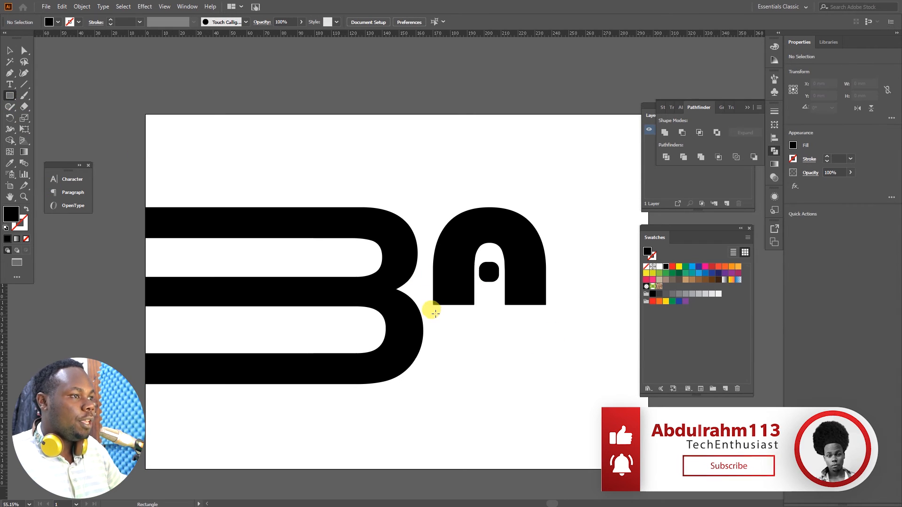
{"action": "left_click_drag", "start_coordinate": [433, 313], "coordinate": [512, 376]}
{"action": "key", "text": "v"}
{"action": "left_click", "coordinate": [507, 402]}
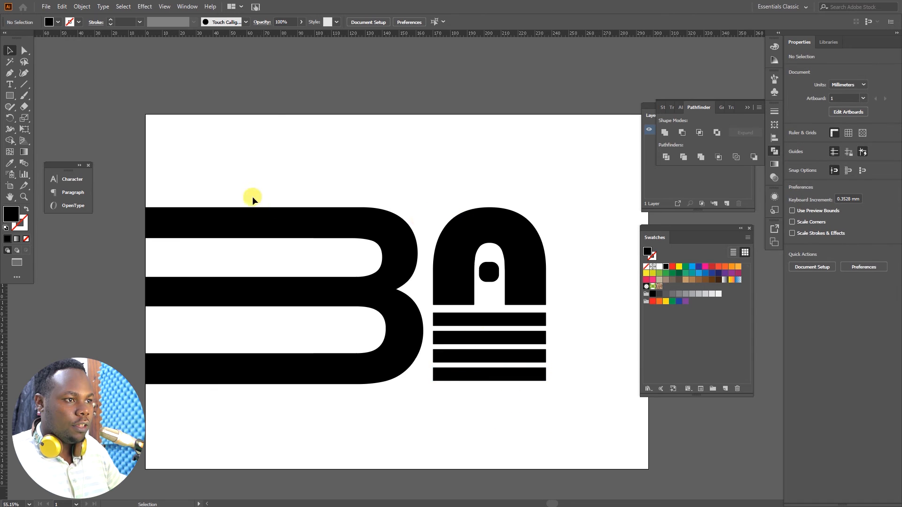
Scale the whole artwork down to about 190 mm wide and 84 mm tall, and reposition it near the artboard's centre
{"action": "key", "text": "z"}
{"action": "left_click_drag", "start_coordinate": [478, 332], "coordinate": [442, 348]}
{"action": "left_click_drag", "start_coordinate": [517, 368], "coordinate": [479, 381]}
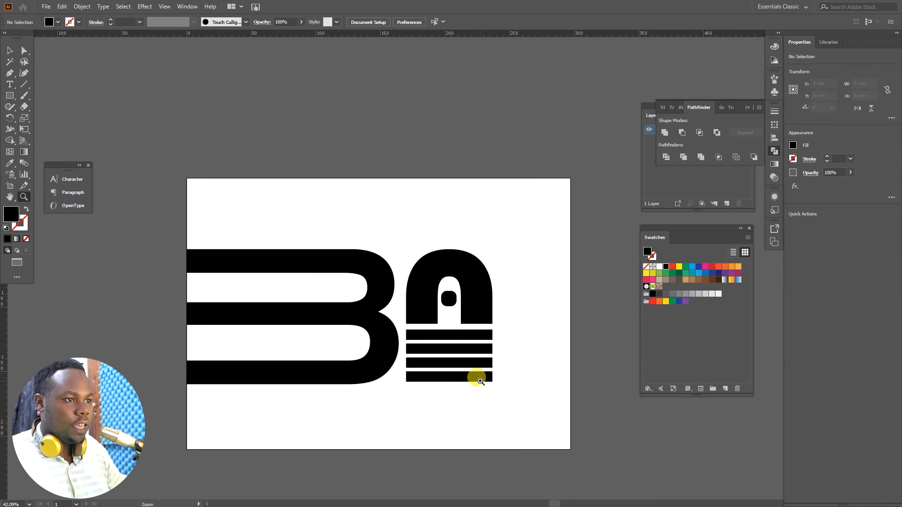
{"action": "left_click_drag", "start_coordinate": [522, 390], "coordinate": [522, 390]}
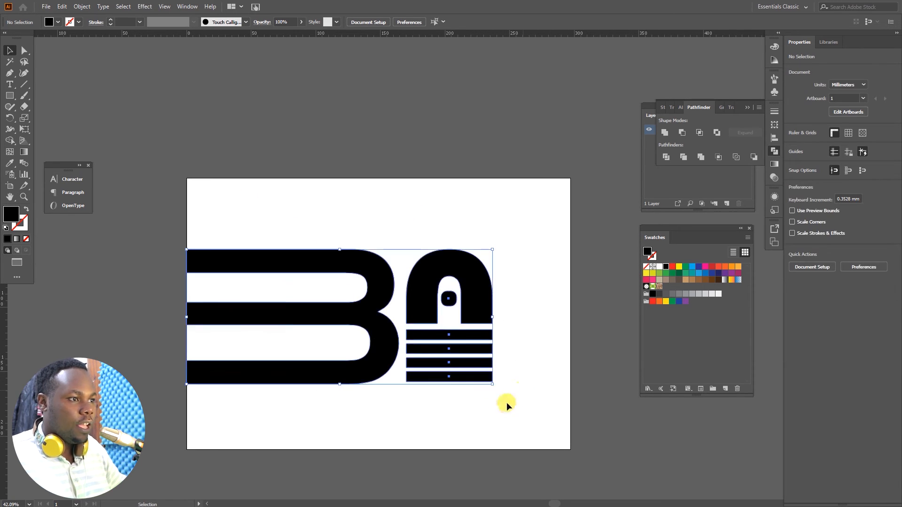
{"action": "left_click_drag", "start_coordinate": [186, 316], "coordinate": [247, 350]}
{"action": "left_click", "coordinate": [346, 375]}
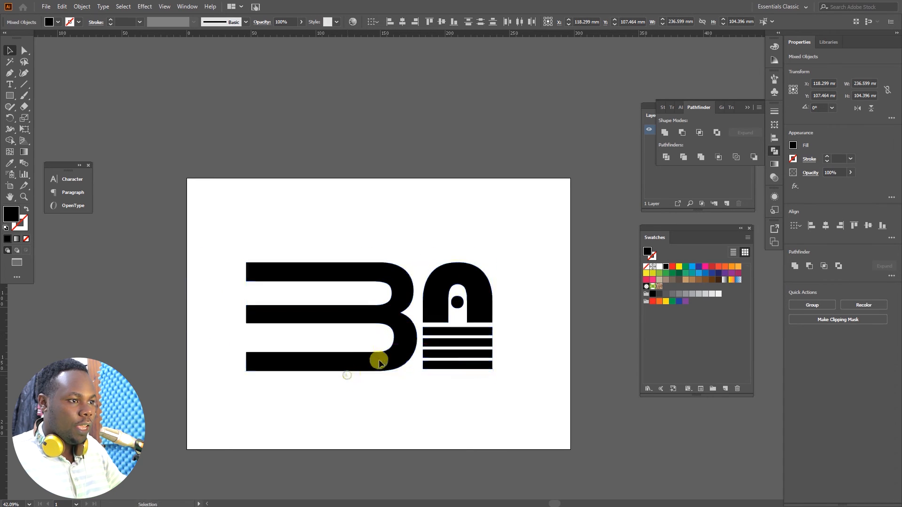
{"action": "left_click_drag", "start_coordinate": [244, 220], "coordinate": [489, 372]}
{"action": "left_click_drag", "start_coordinate": [479, 284], "coordinate": [476, 274]}
Group all the lettering shapes and shift the group slightly to the left on the artboard
{"action": "key", "text": "a"}
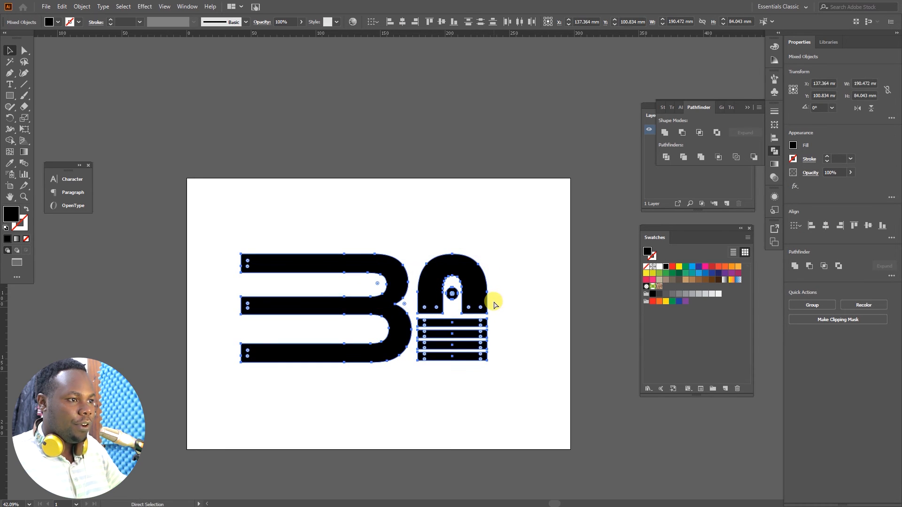
{"action": "key", "text": "ctrl+g"}
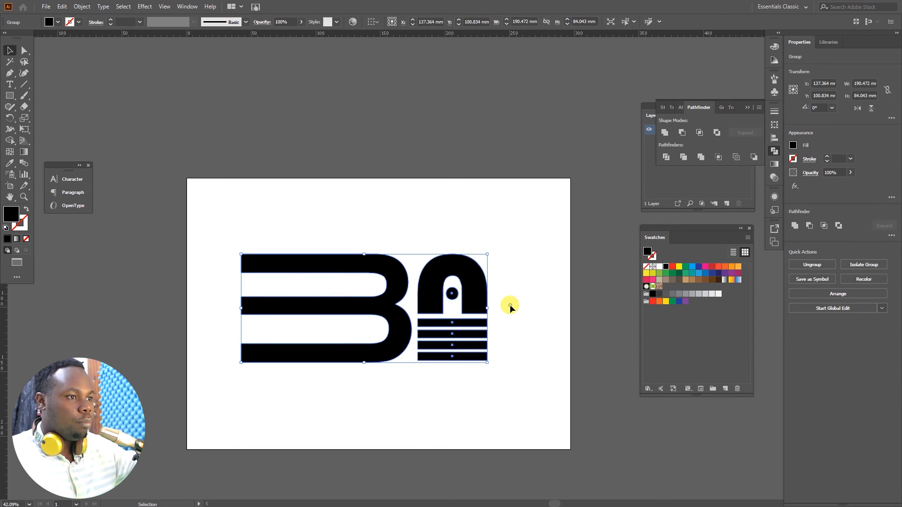
{"action": "left_click", "coordinate": [509, 304]}
{"action": "left_click_drag", "start_coordinate": [474, 287], "coordinate": [469, 287]}
{"action": "left_click", "coordinate": [506, 323]}
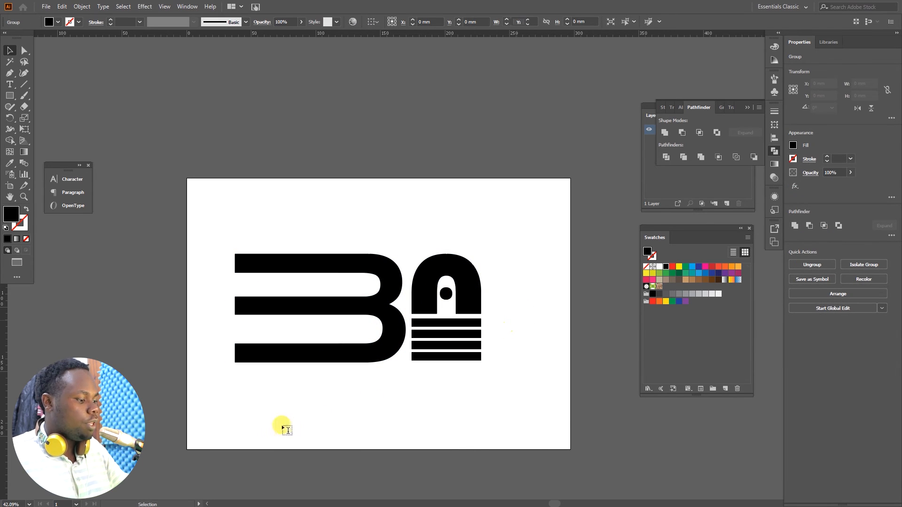
Add the text "THR33 COMPANY" below the lettering in 80 pt Oswald DemiBold
{"action": "left_click", "coordinate": [261, 412]}
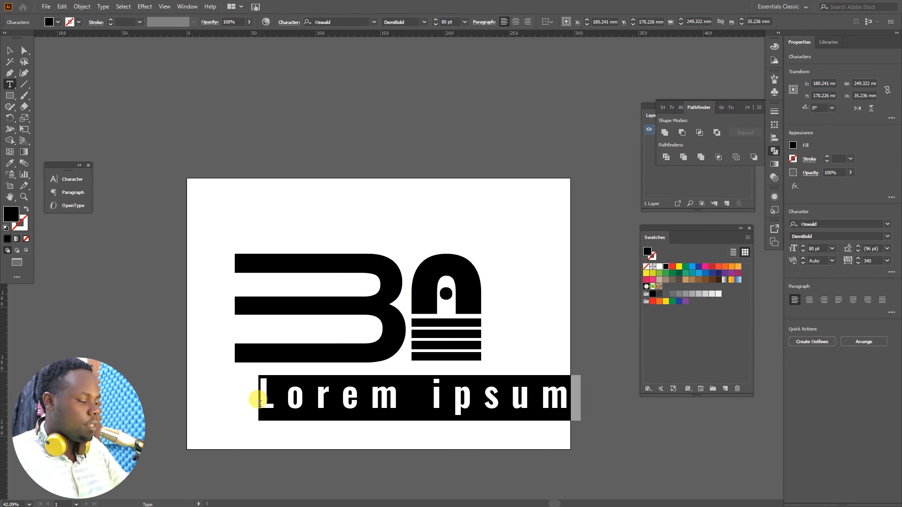
{"action": "type", "text": "Th"}
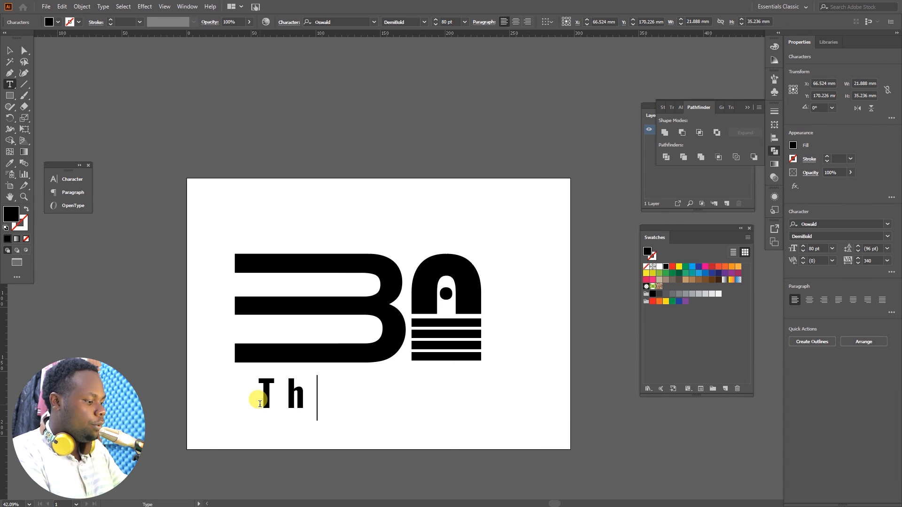
{"action": "key", "text": "BackSpace"}
{"action": "key", "text": "BackSpace"}
{"action": "key", "text": "BackSpace"}
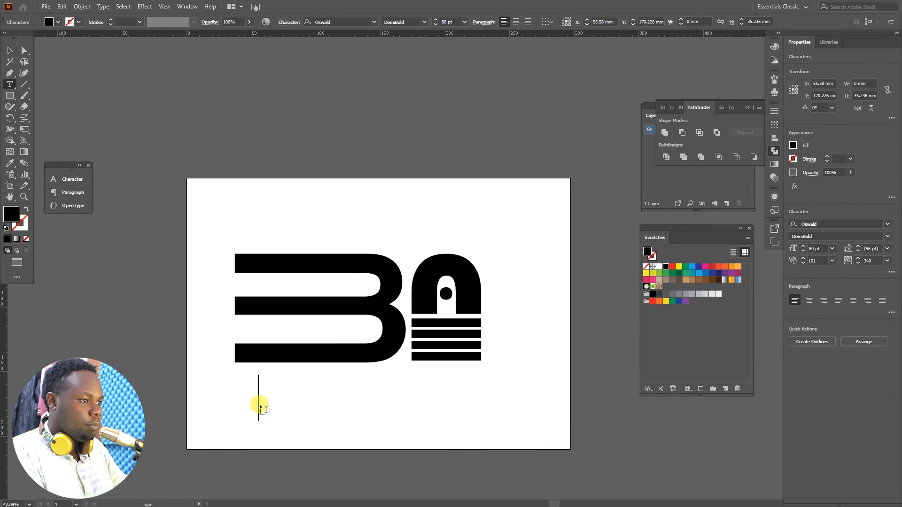
{"action": "type", "text": "THR"}
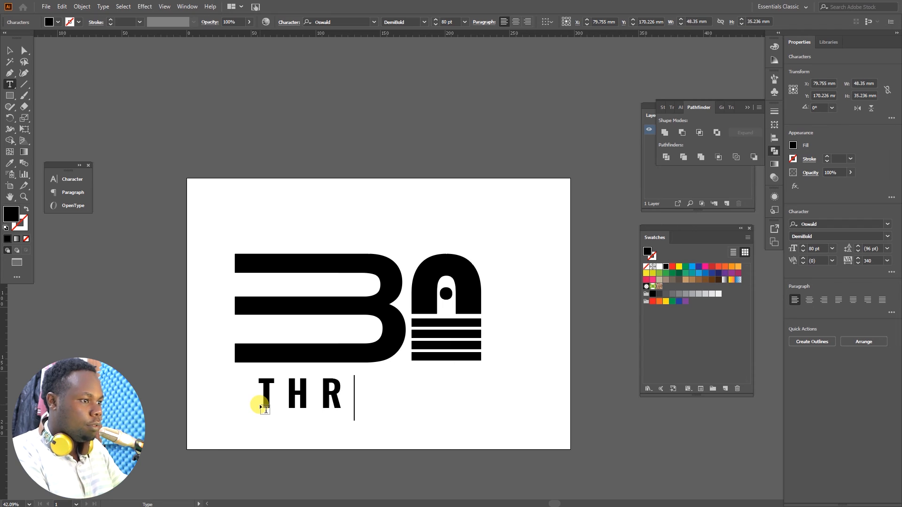
{"action": "type", "text": "33 cOMP"}
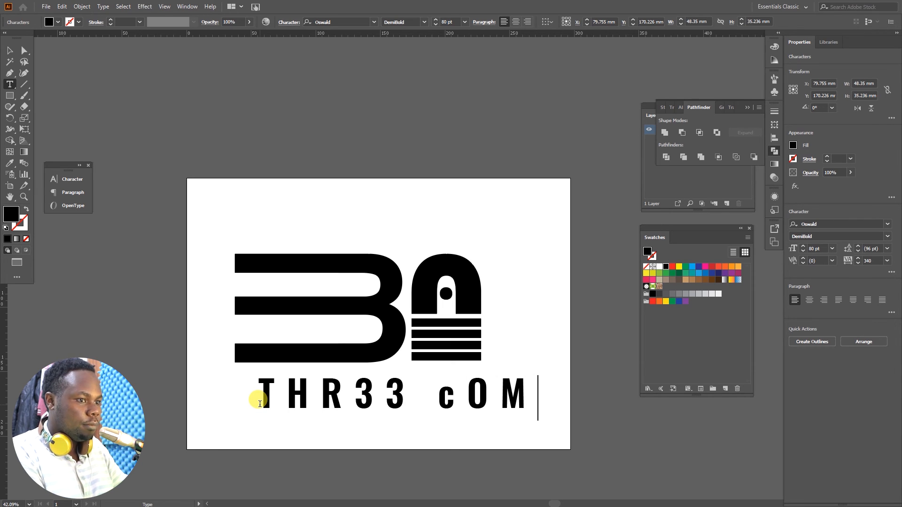
{"action": "key", "text": "BackSpace"}
{"action": "key", "text": "BackSpace"}
{"action": "key", "text": "BackSpace"}
{"action": "type", "text": "COMPANY"}
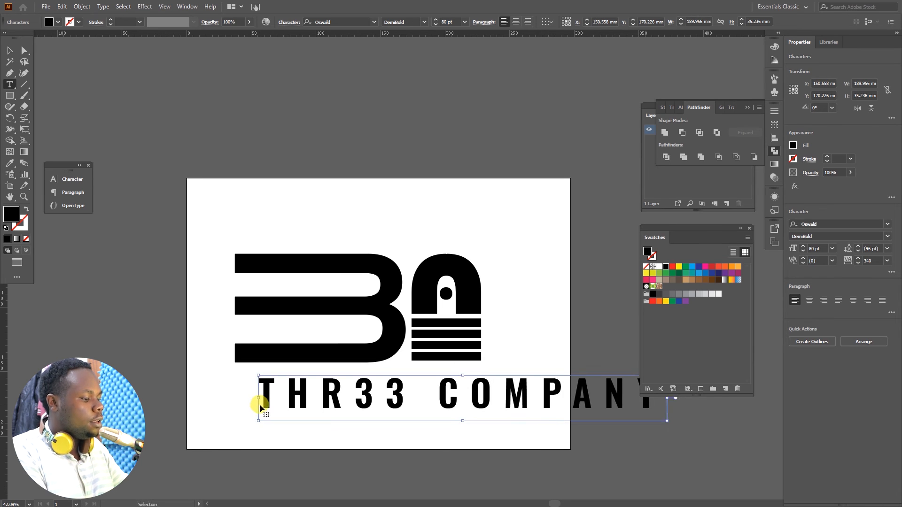
Scale the THR33 COMPANY text down to about 35.5 pt and place it just beneath the B, flush with its left edge
{"action": "key", "text": "ctrl+a"}
{"action": "left_click", "coordinate": [9, 49]}
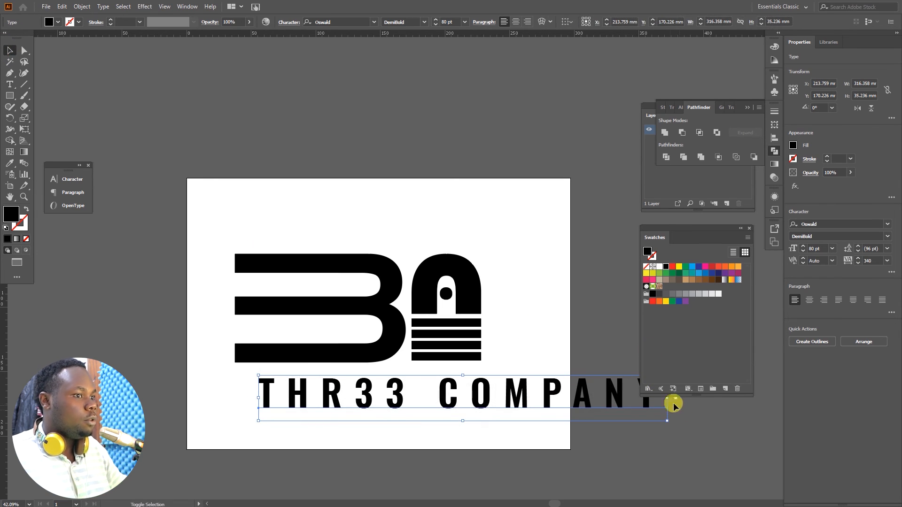
{"action": "left_click_drag", "start_coordinate": [666, 399], "coordinate": [393, 375]}
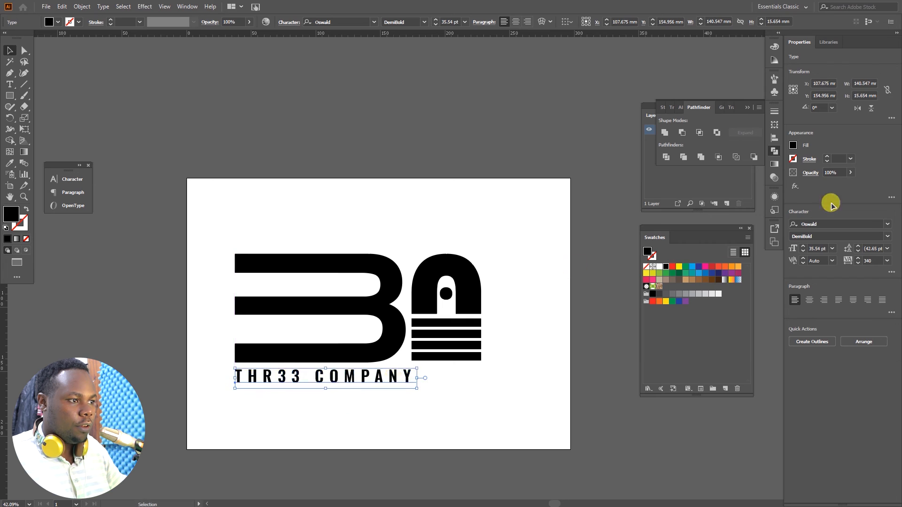
Widen the company name's letter tracking to 700 so the text spans the full width of the lettering above
{"action": "left_click", "coordinate": [858, 258]}
{"action": "left_click", "coordinate": [858, 259]}
{"action": "left_click", "coordinate": [858, 258]}
{"action": "left_click", "coordinate": [858, 259]}
{"action": "left_click", "coordinate": [858, 258]}
{"action": "left_click", "coordinate": [858, 259]}
{"action": "left_click", "coordinate": [858, 258]}
{"action": "left_click", "coordinate": [858, 259]}
{"action": "left_click", "coordinate": [858, 259]}
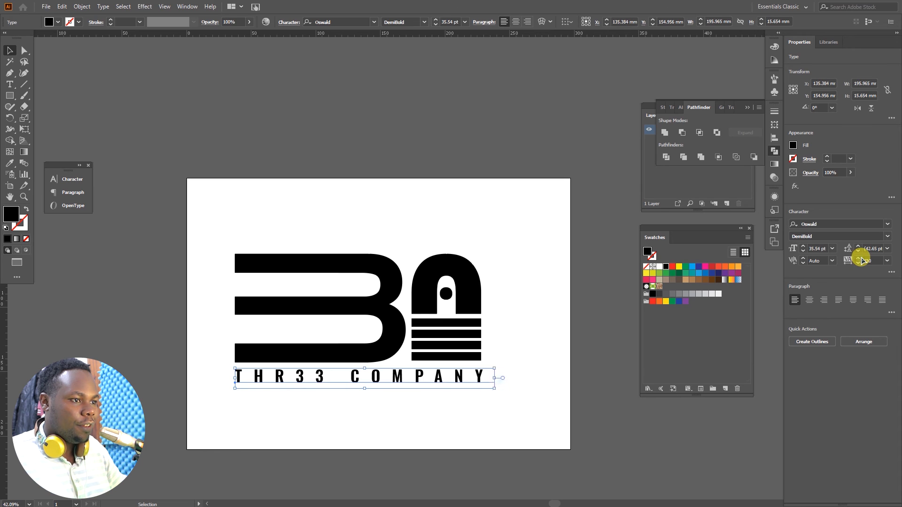
{"action": "left_click", "coordinate": [858, 264]}
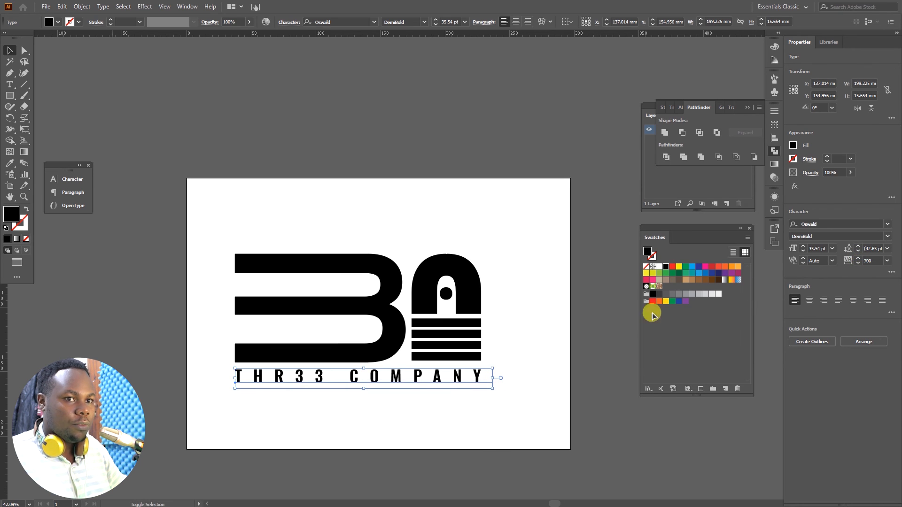
Group the lettering with the company name, enlarge the whole logo slightly, and position it near the artboard's centre
{"action": "left_click", "coordinate": [559, 305]}
{"action": "left_click_drag", "start_coordinate": [230, 224], "coordinate": [520, 397]}
{"action": "left_click_drag", "start_coordinate": [475, 328], "coordinate": [483, 329]}
{"action": "key", "text": "a"}
{"action": "key", "text": "ctrl+g"}
{"action": "left_click", "coordinate": [439, 194]}
{"action": "left_click_drag", "start_coordinate": [444, 297], "coordinate": [450, 300]}
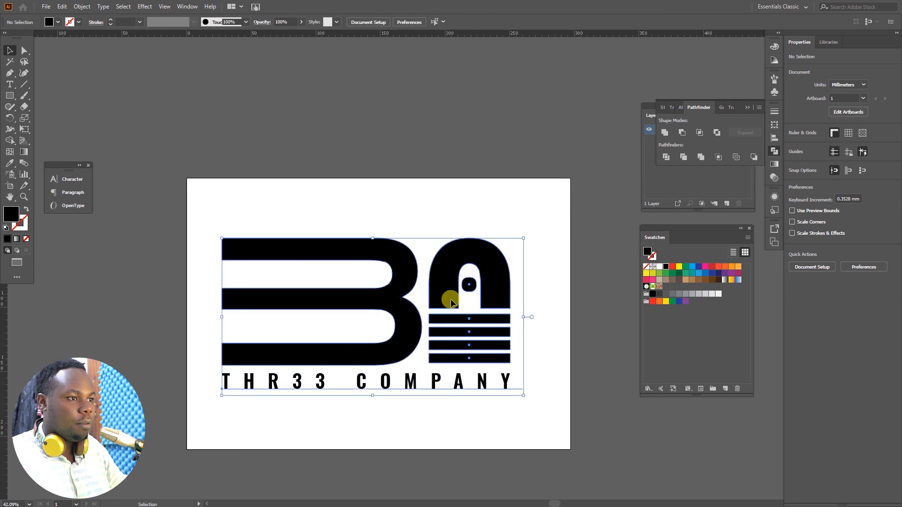
{"action": "left_click", "coordinate": [501, 211]}
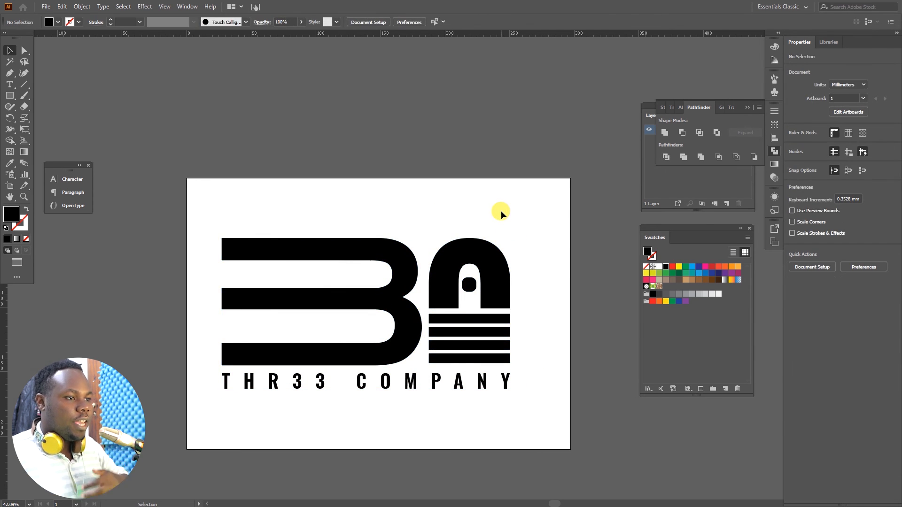